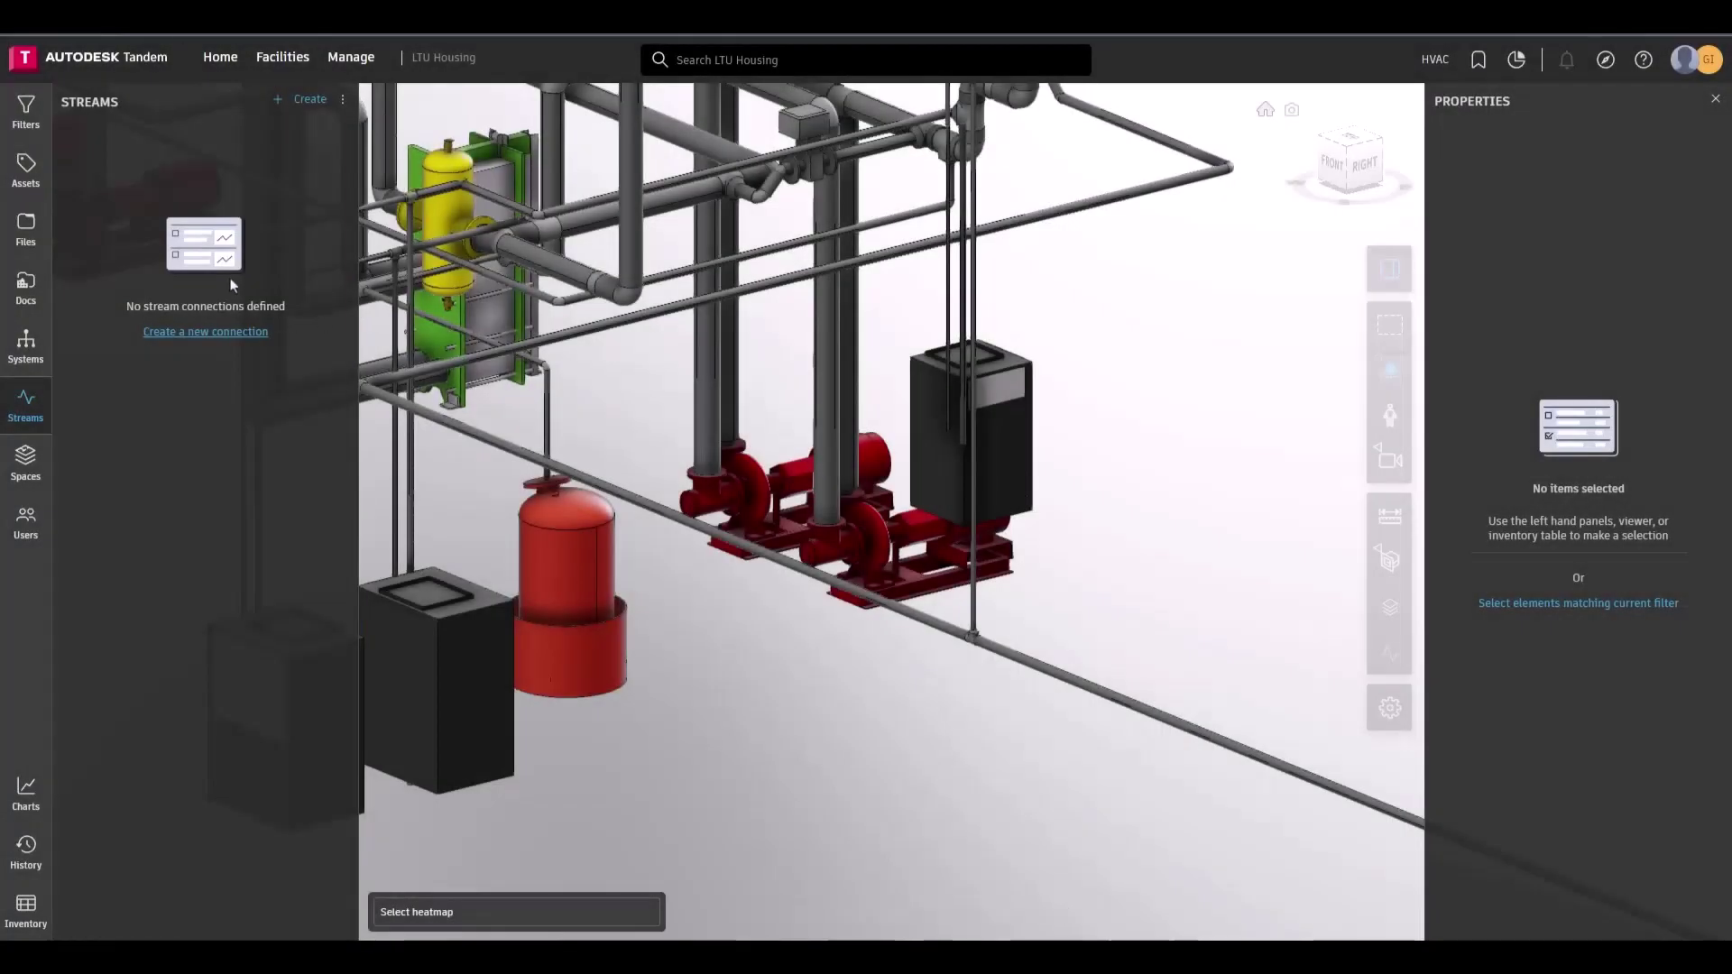
# - Start a new stream connection and expand Azure Manual Import to show the webhook endpoint and token
pyautogui.click(201, 334)
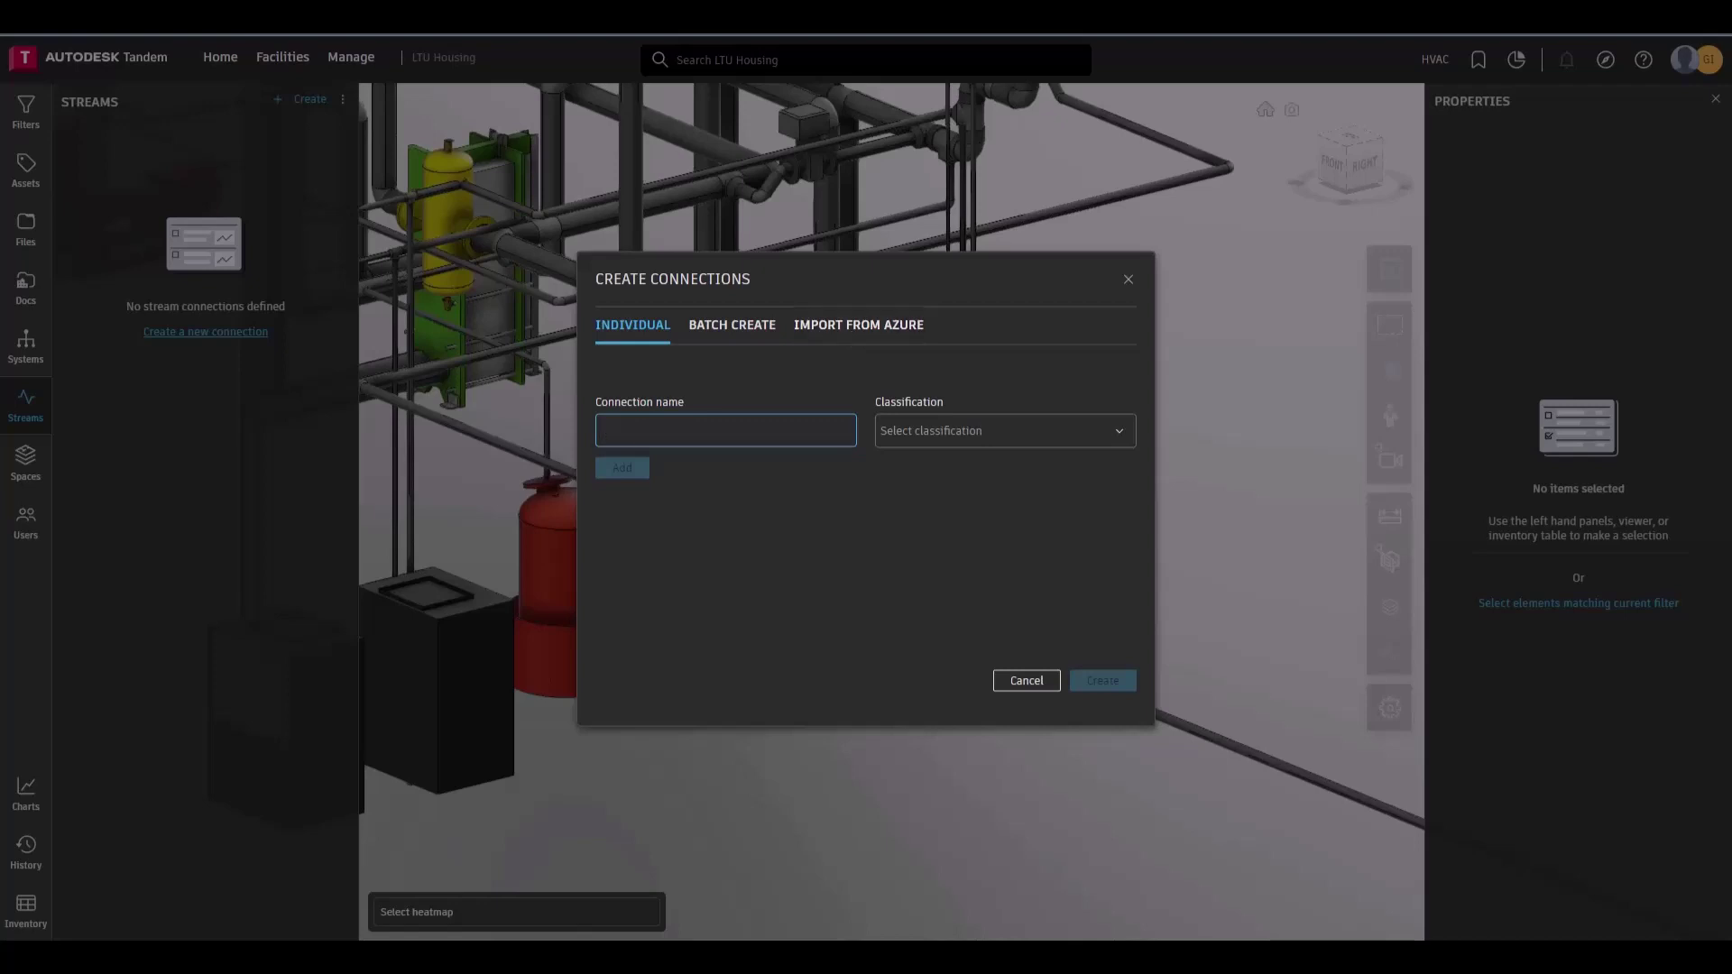
pyautogui.click(855, 332)
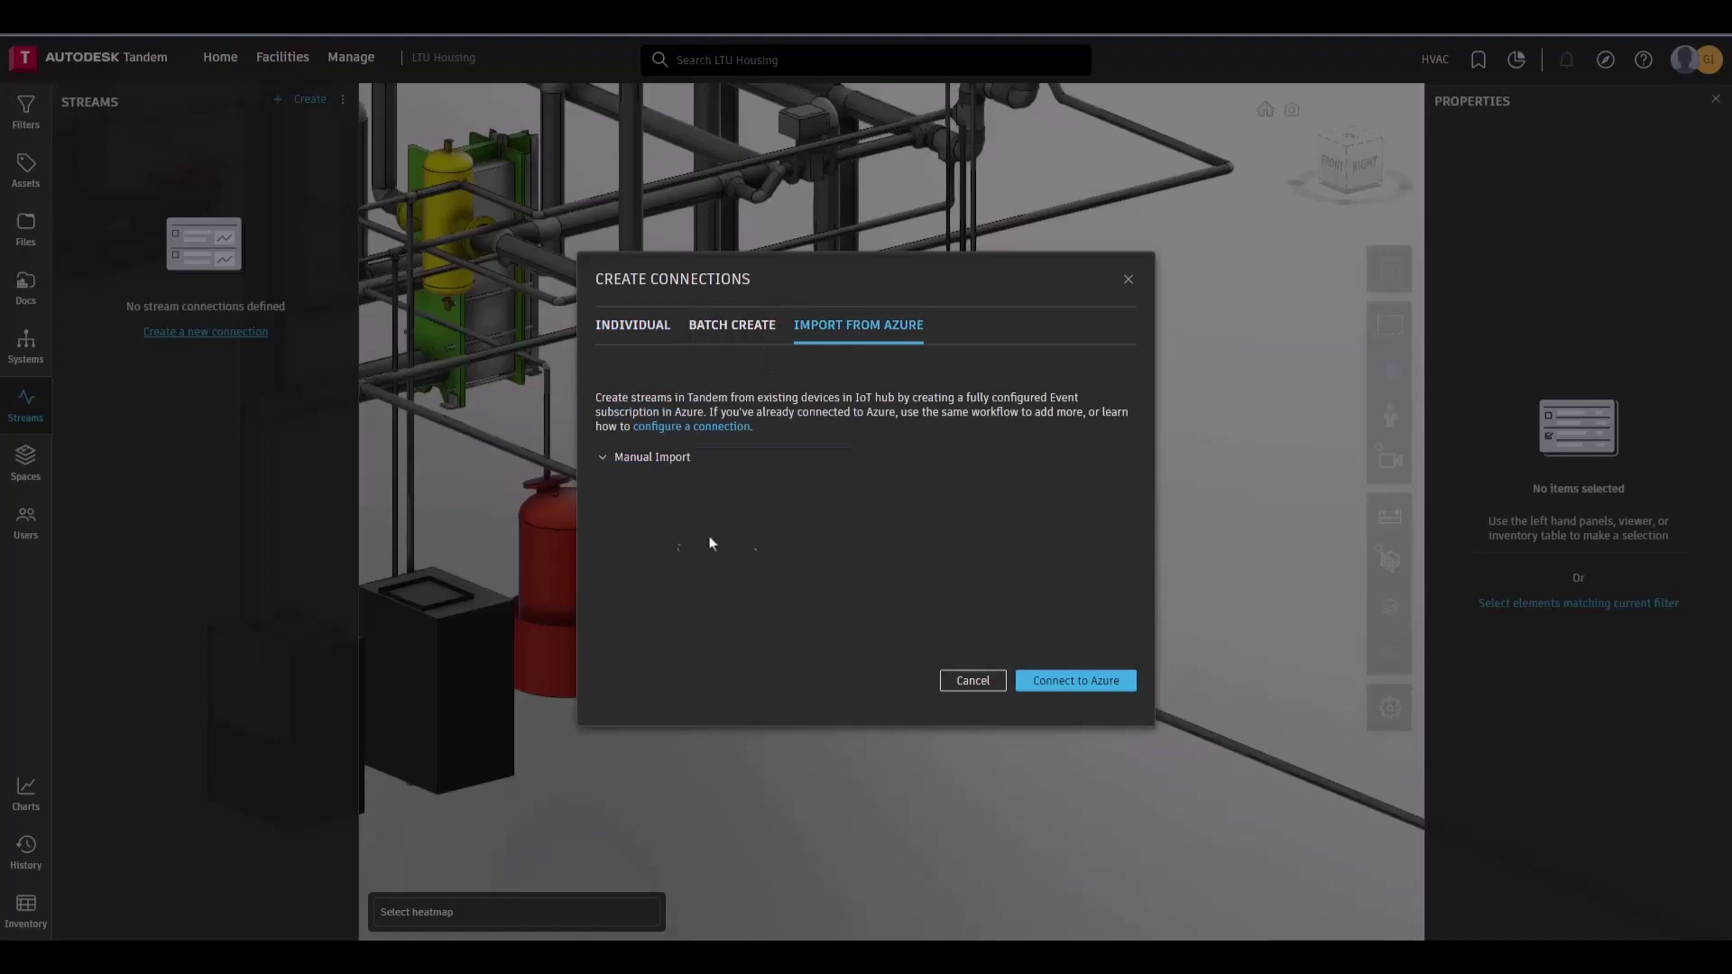
pyautogui.click(603, 460)
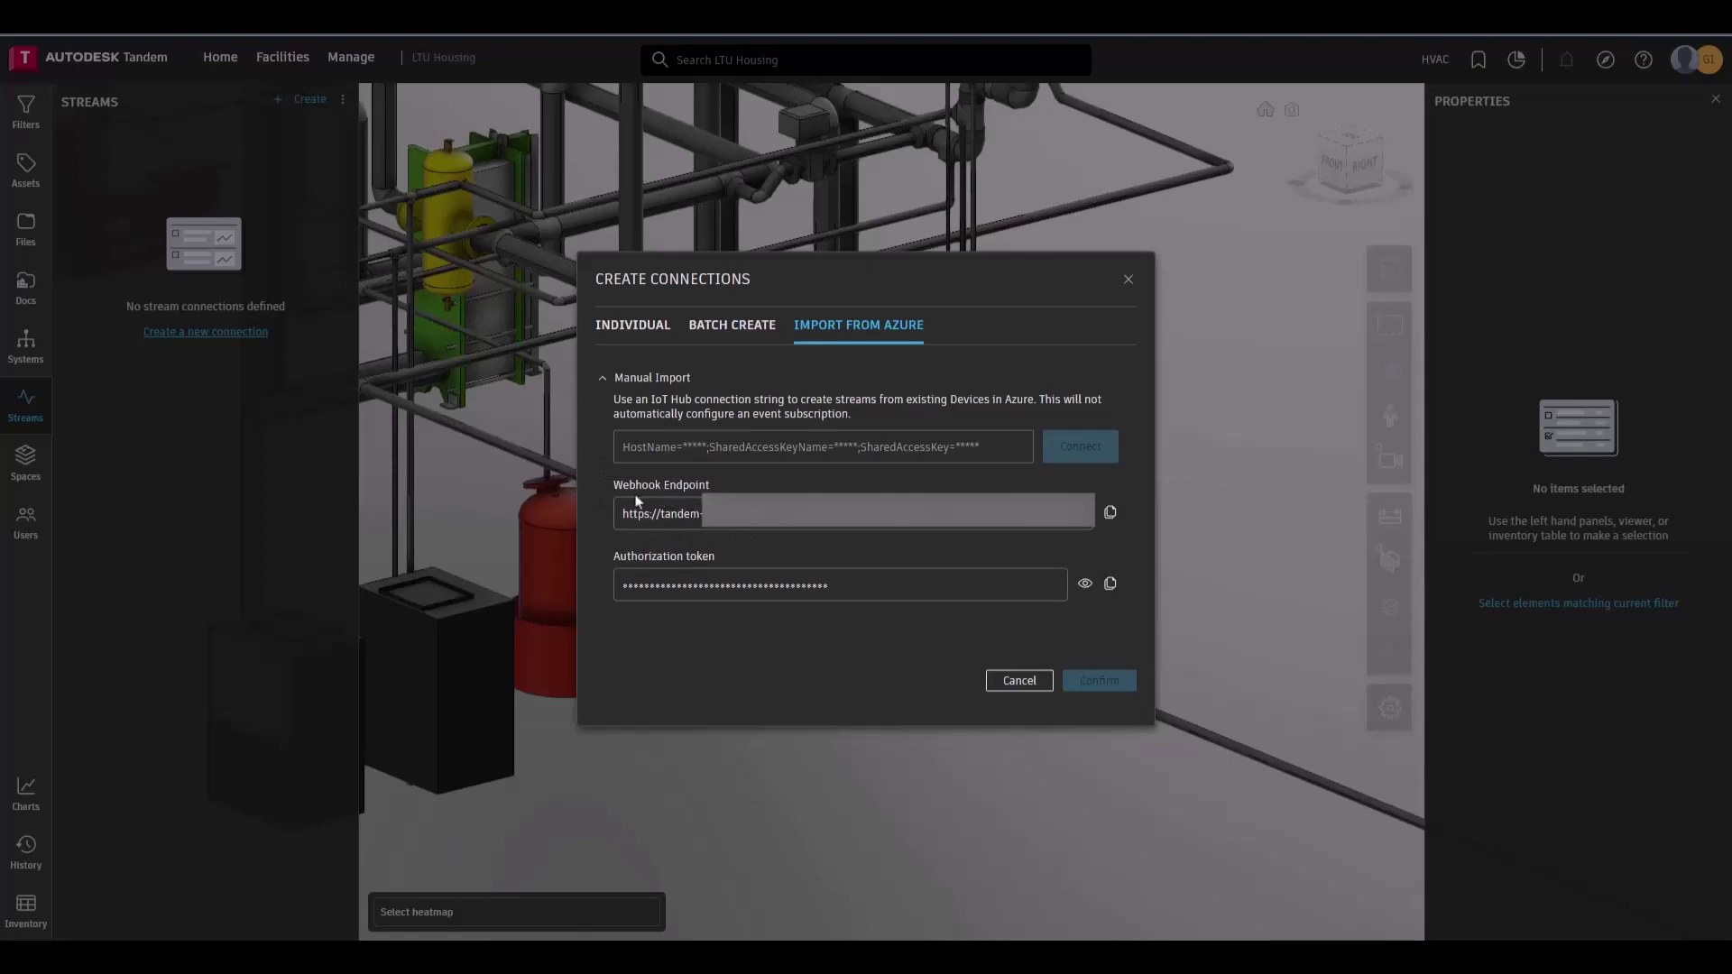
# - Copy the Tandem webhook endpoint and confirm it as the subscription's subscriber endpoint
pyautogui.click(1110, 512)
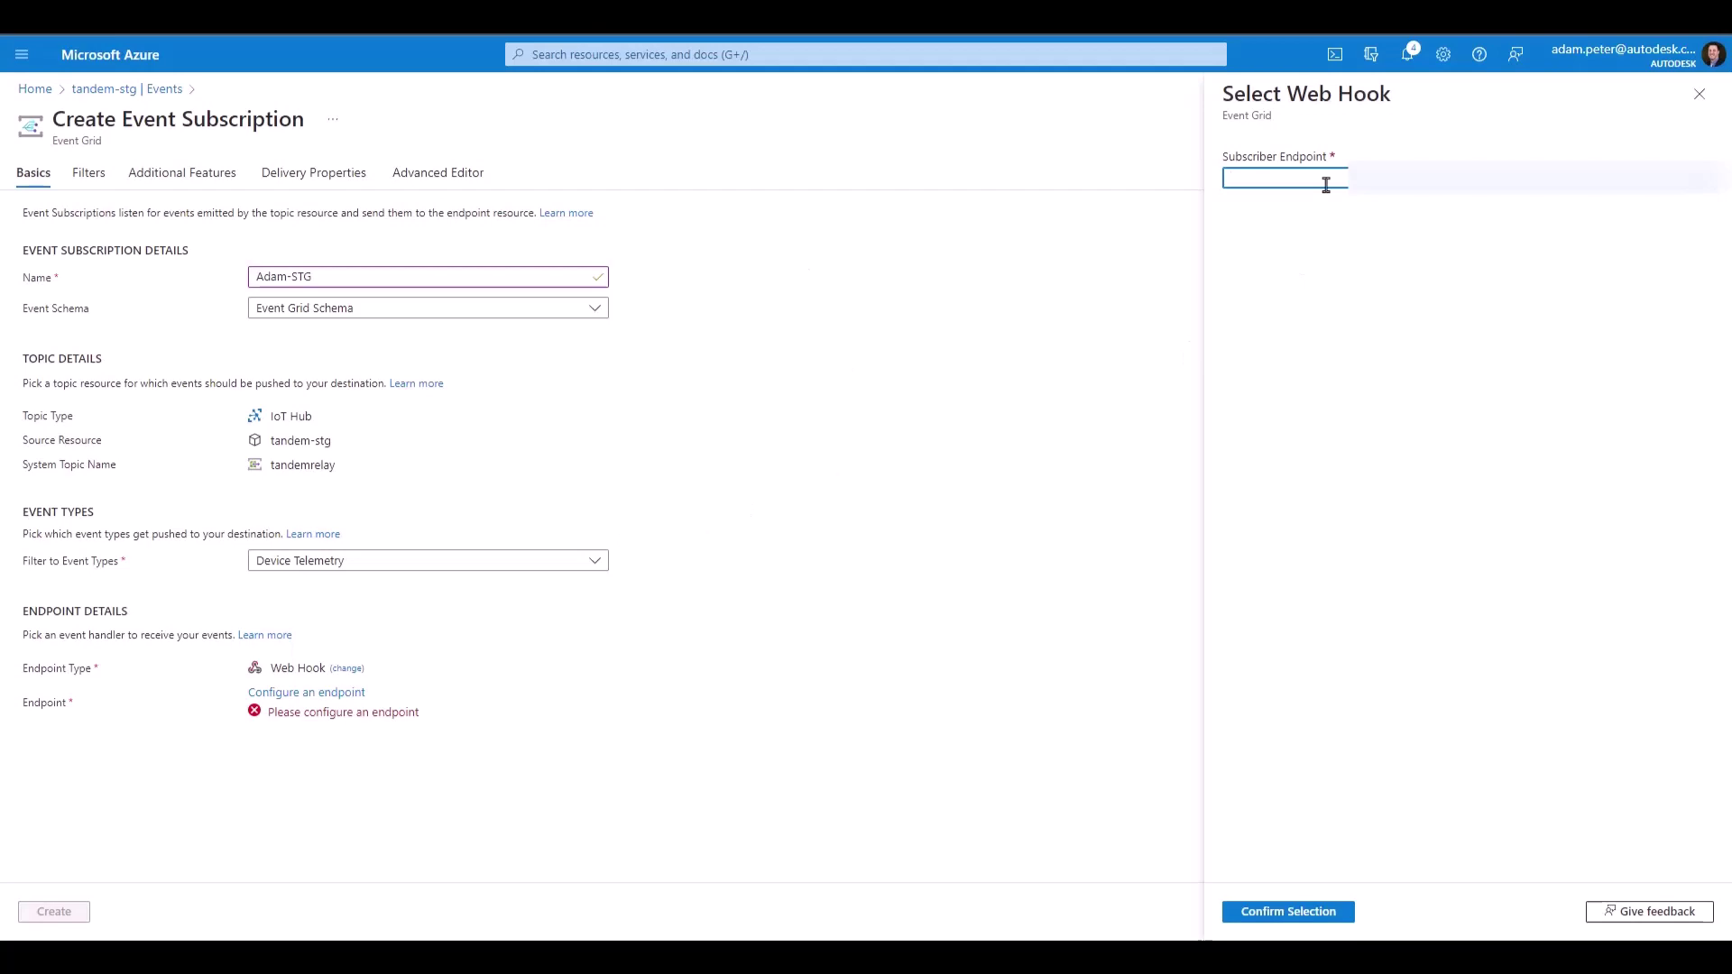
pyautogui.hotkey('ctrl', 'v')
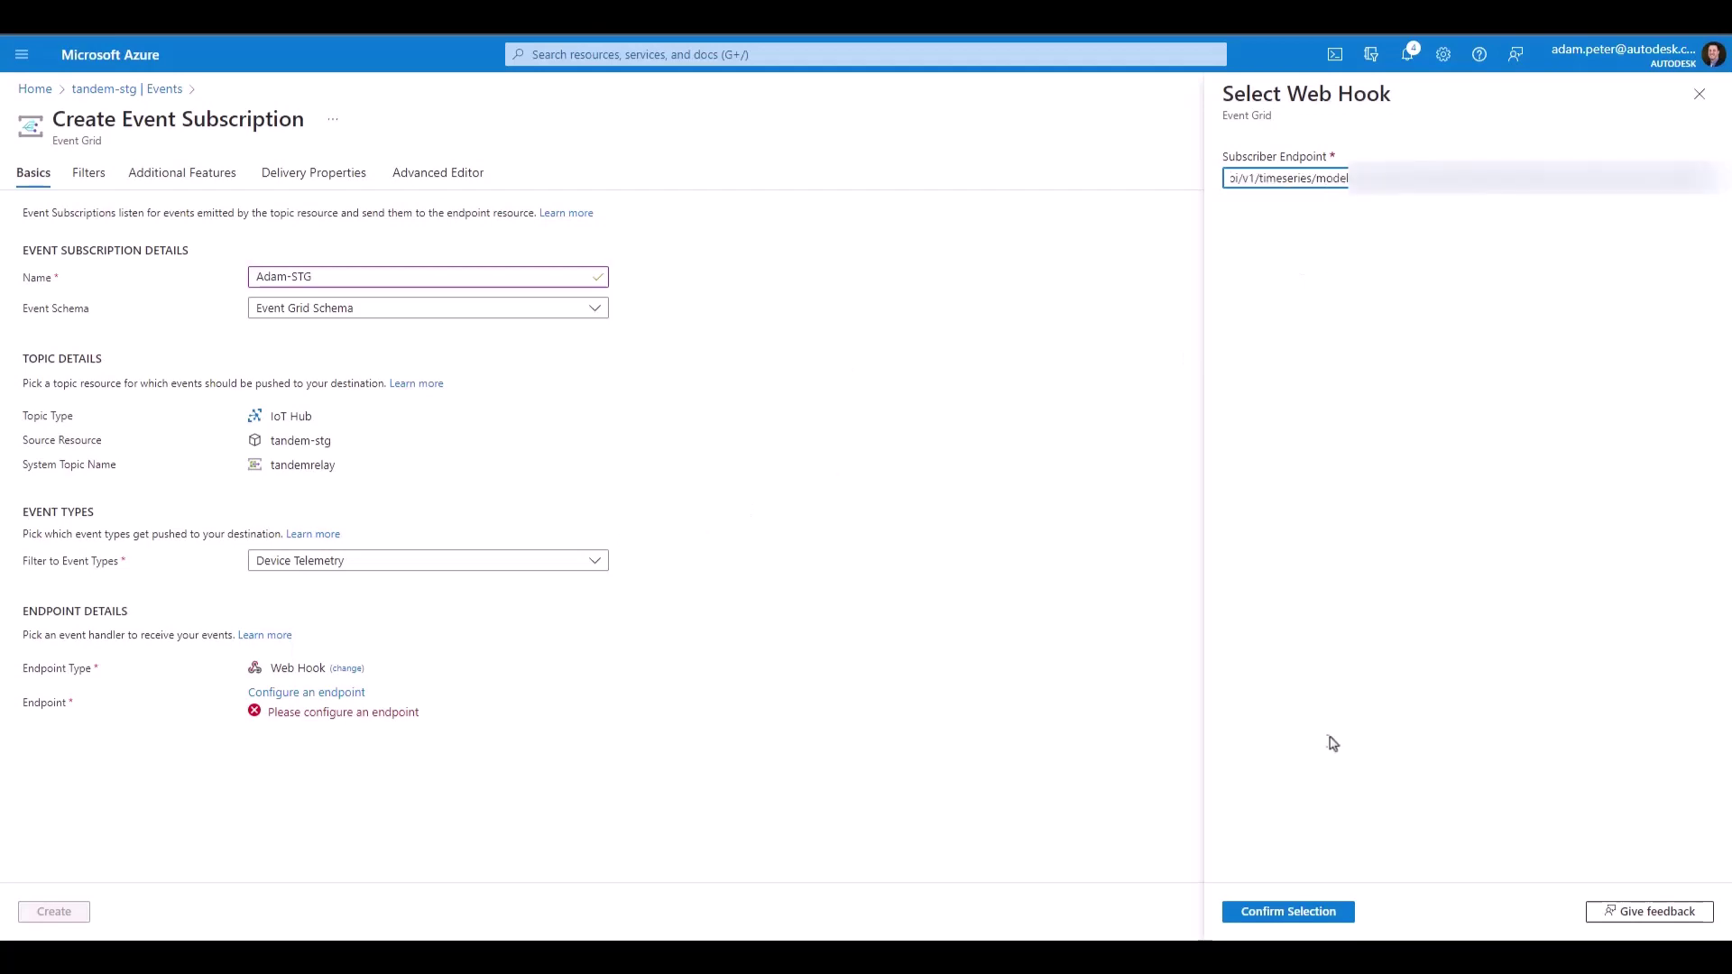
pyautogui.click(1328, 917)
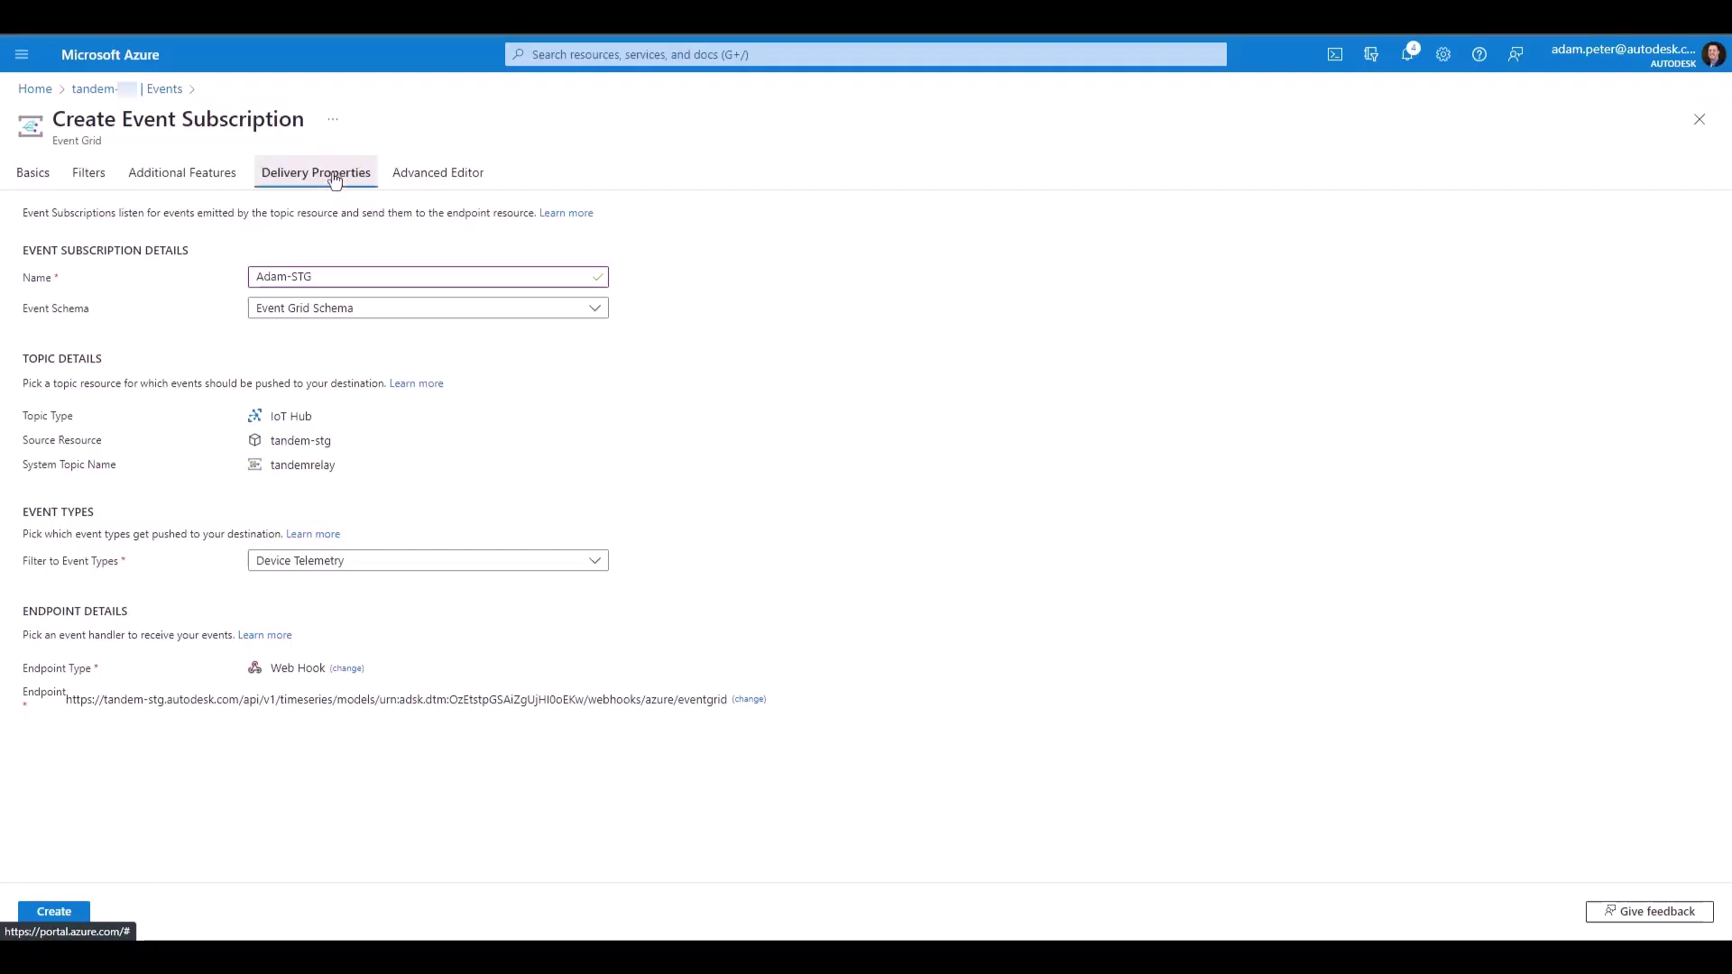
# - Add a secret Authorization delivery header holding the Tandem token, then create the subscription
pyautogui.click(316, 172)
pyautogui.click(130, 395)
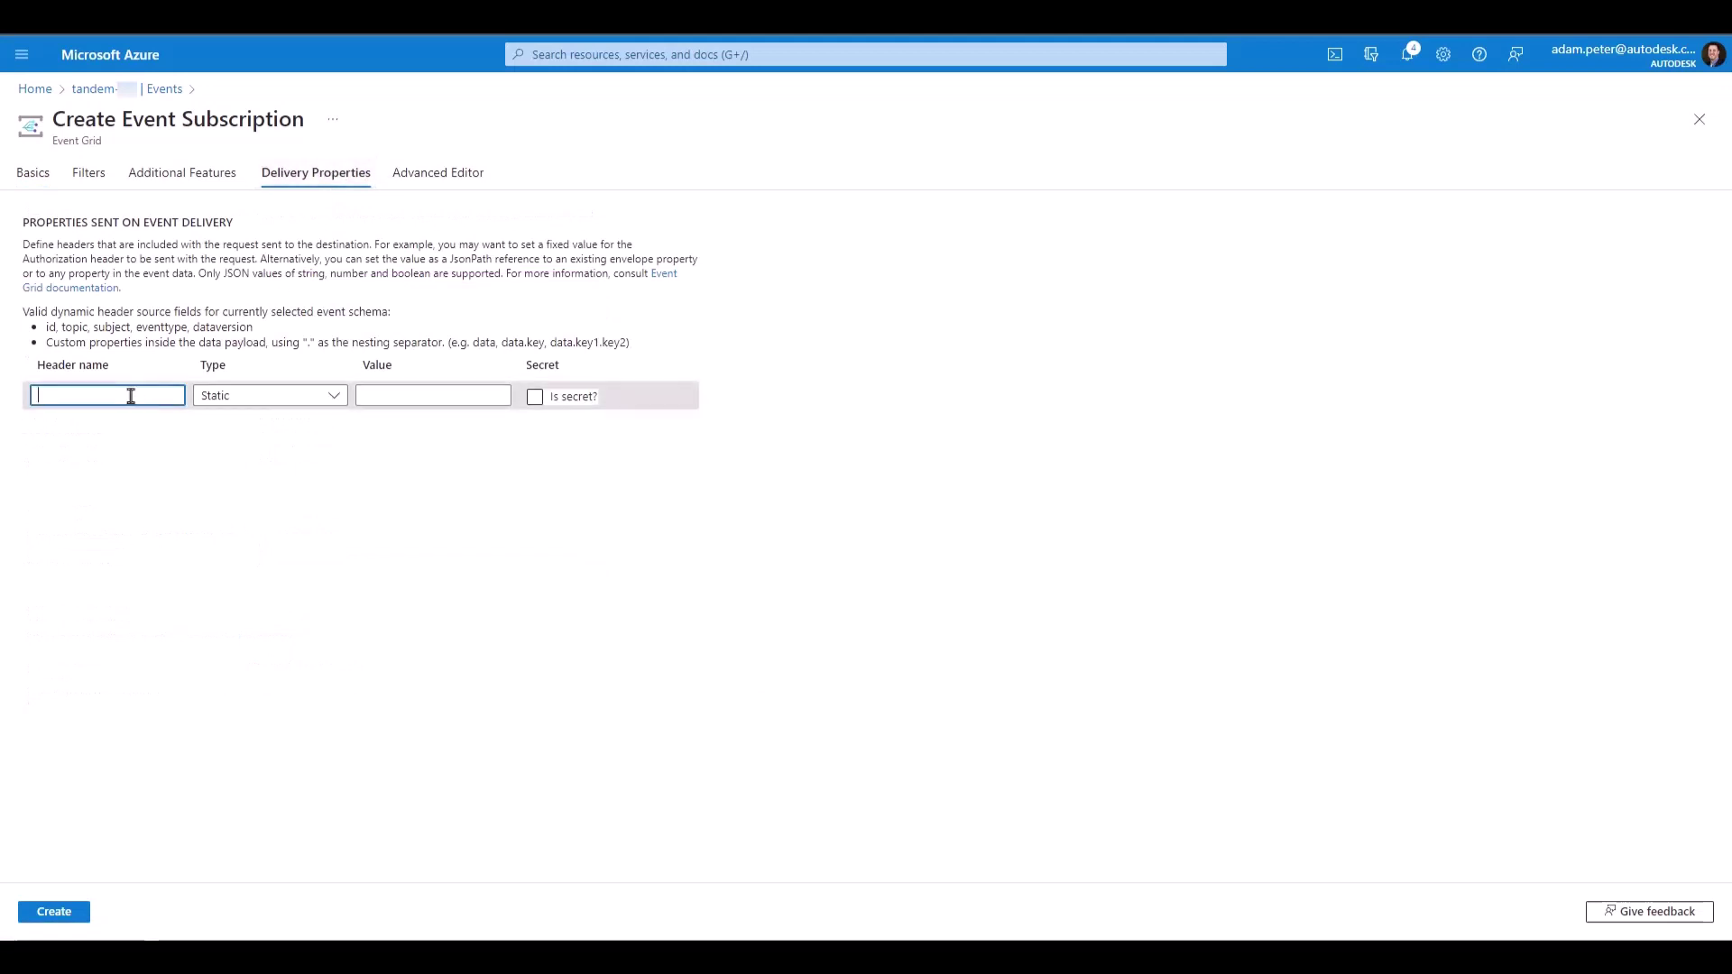
pyautogui.write('Authorization')
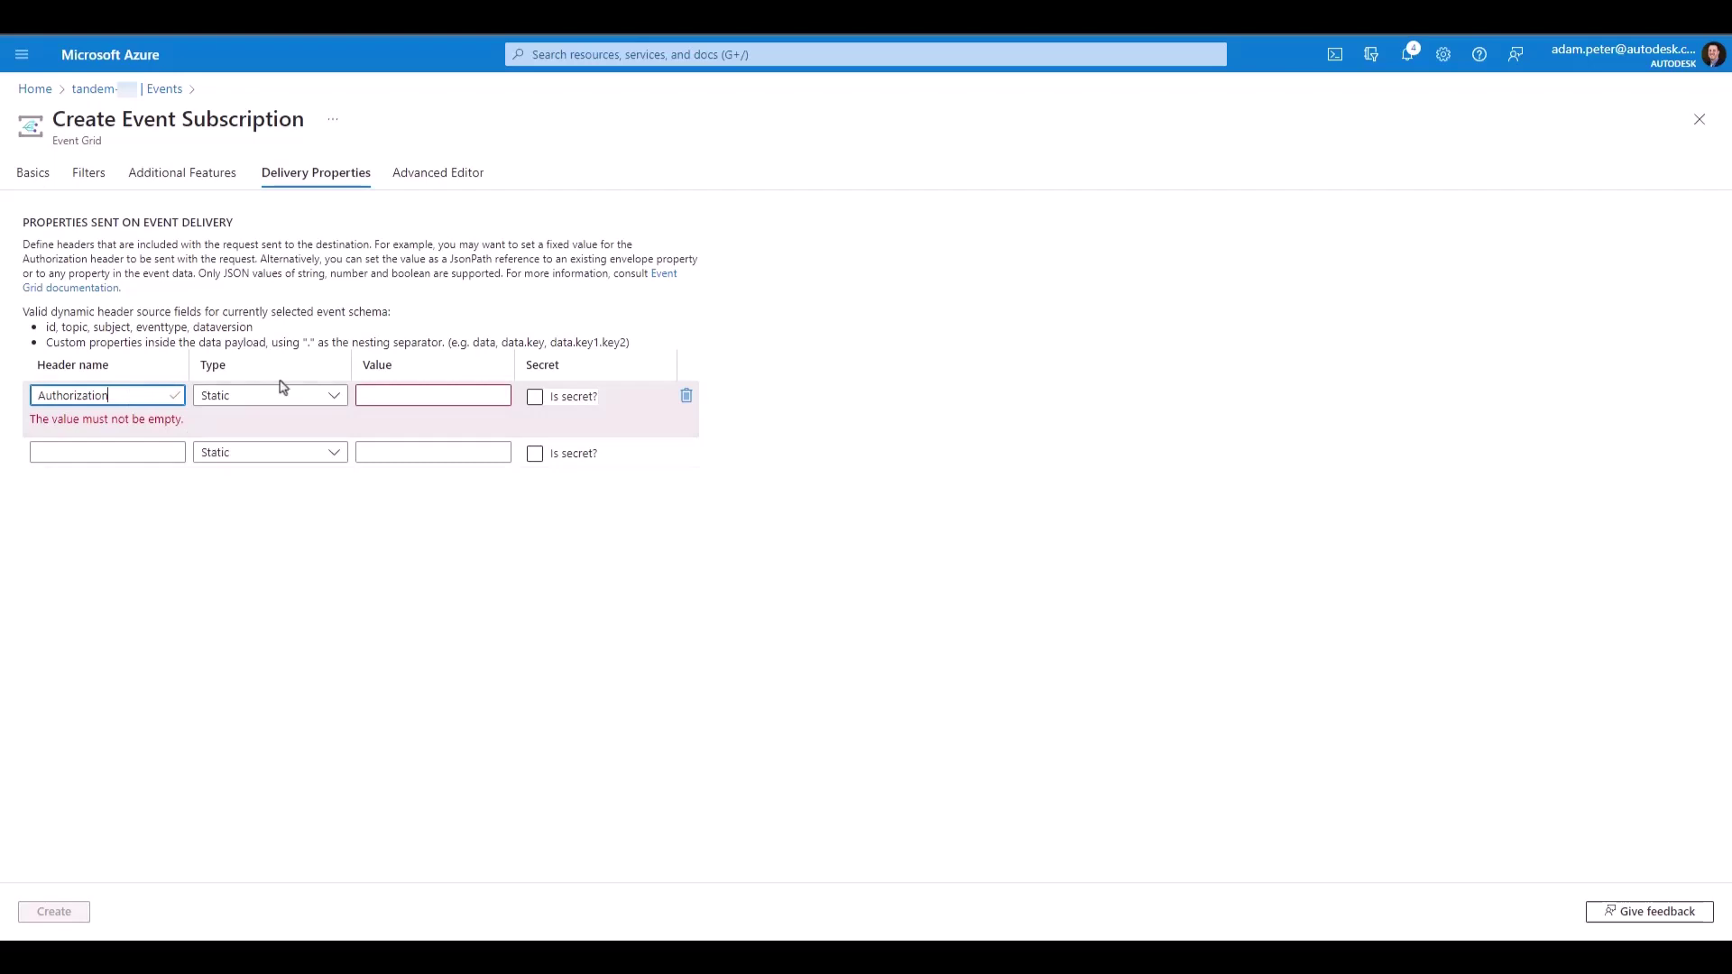
pyautogui.click(535, 397)
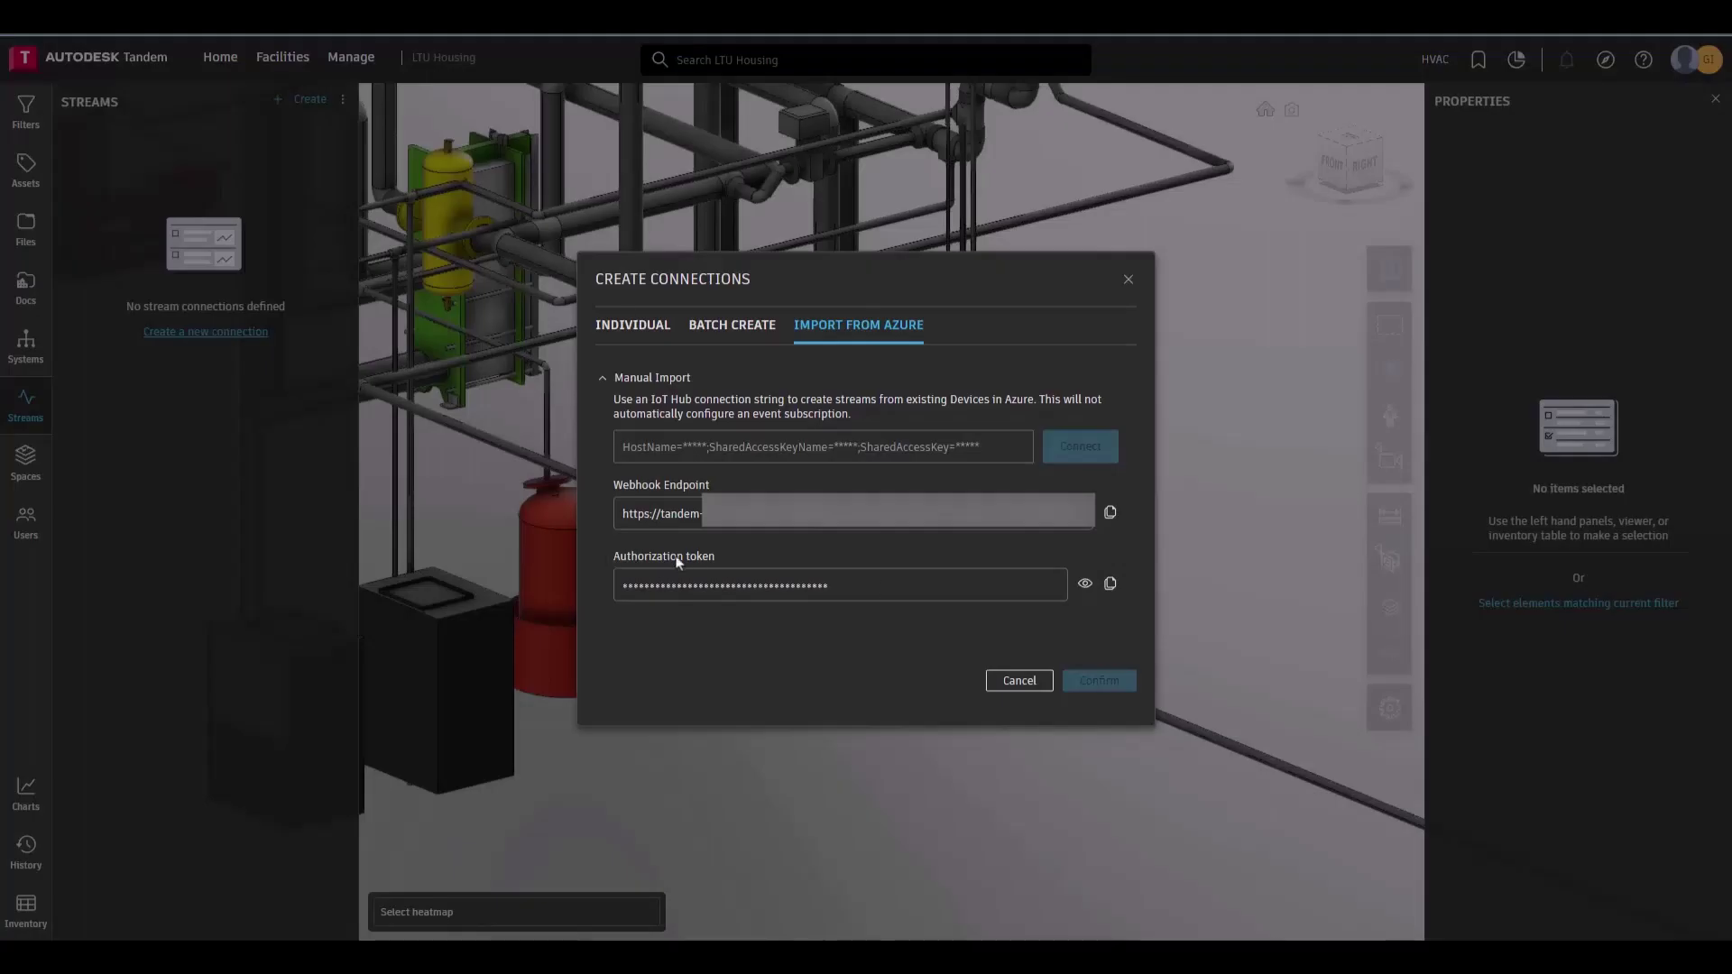
pyautogui.click(1109, 583)
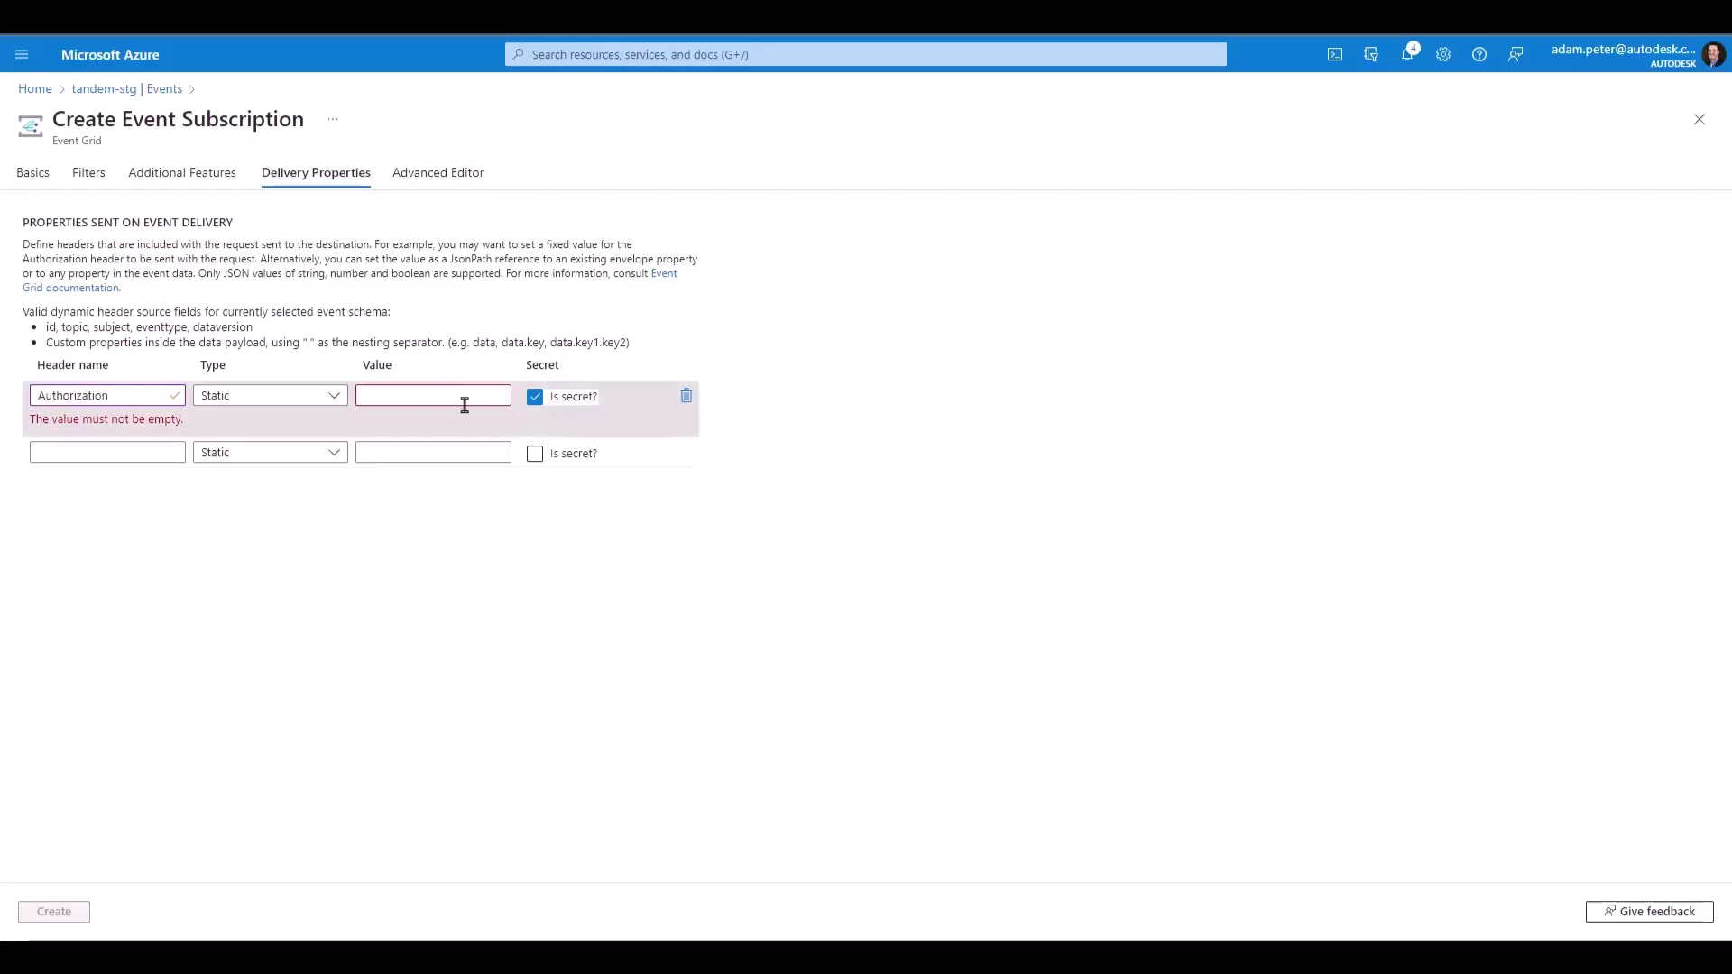
pyautogui.click(452, 395)
pyautogui.hotkey('ctrl', 'v')
pyautogui.click(54, 915)
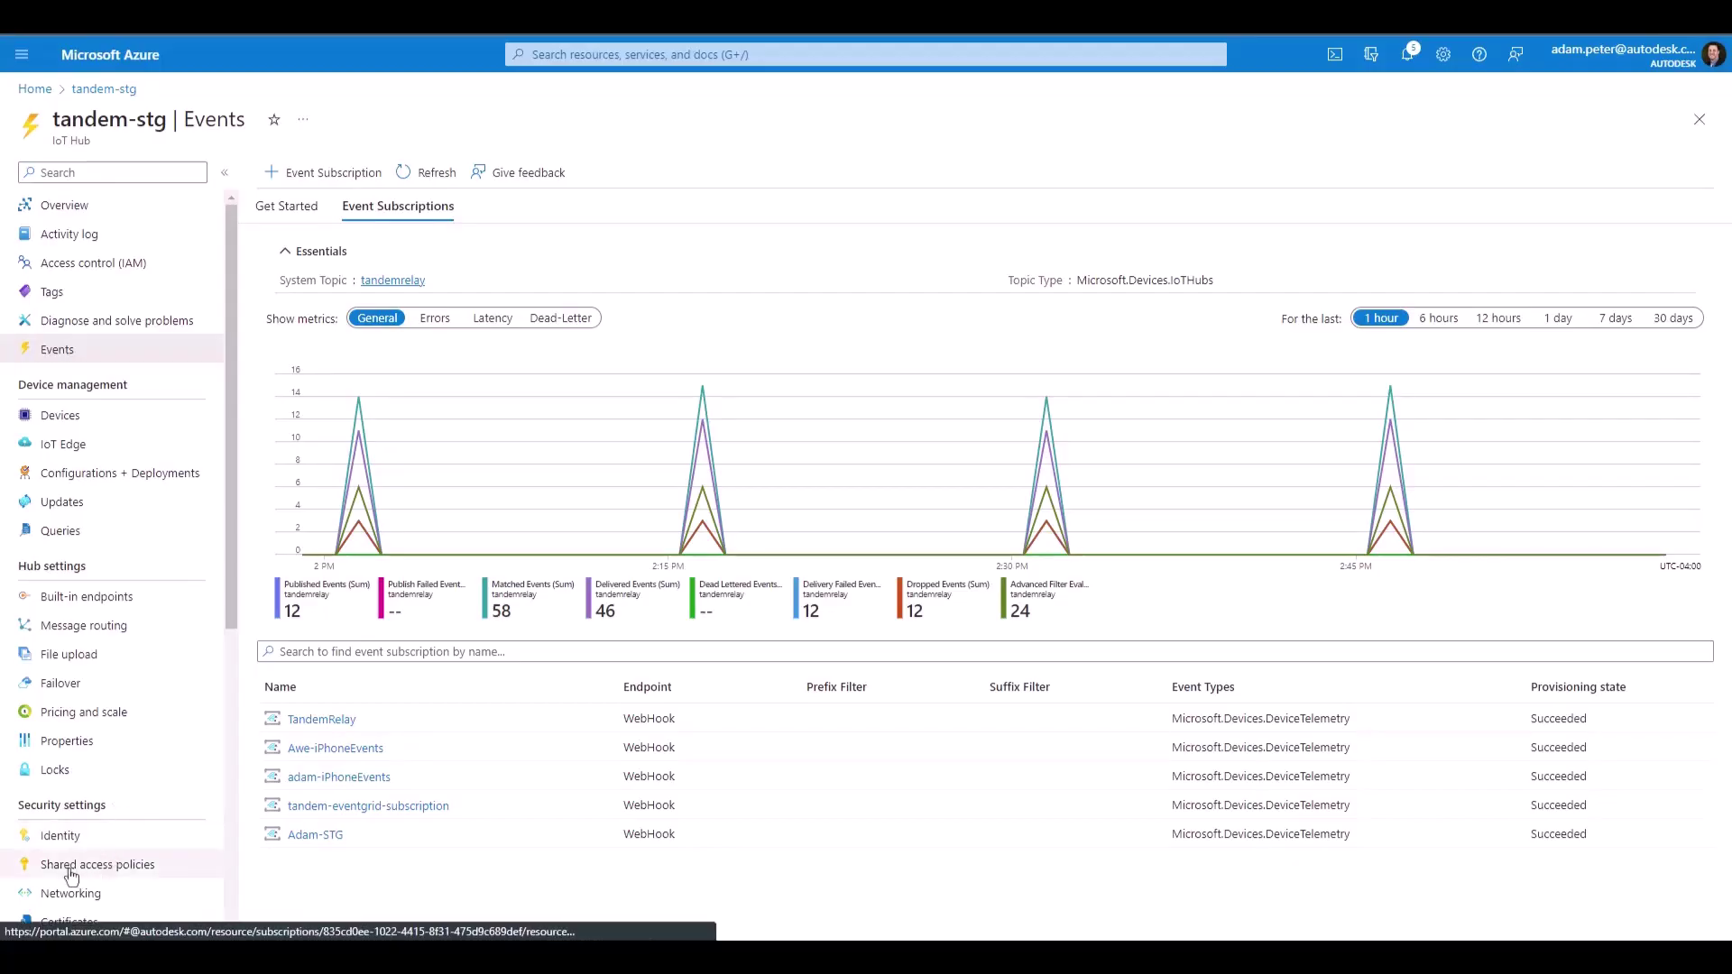
# - Copy the iothubowner policy's primary connection string from Shared access policies
pyautogui.click(70, 868)
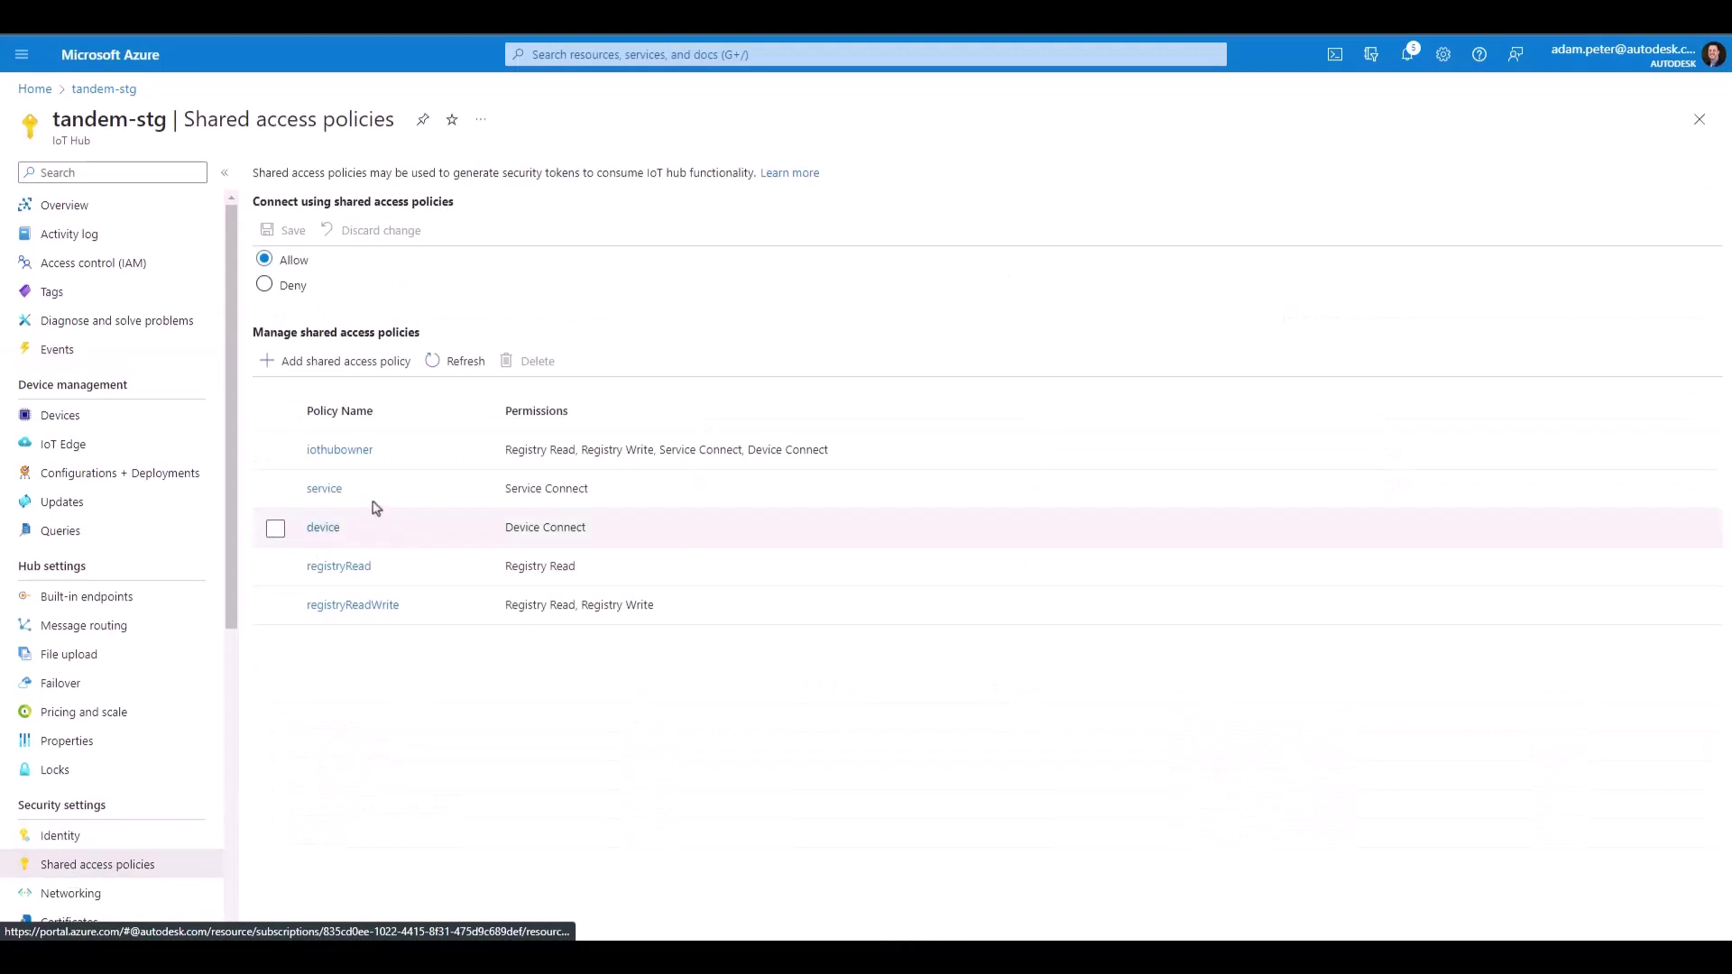
pyautogui.click(339, 450)
pyautogui.click(1709, 309)
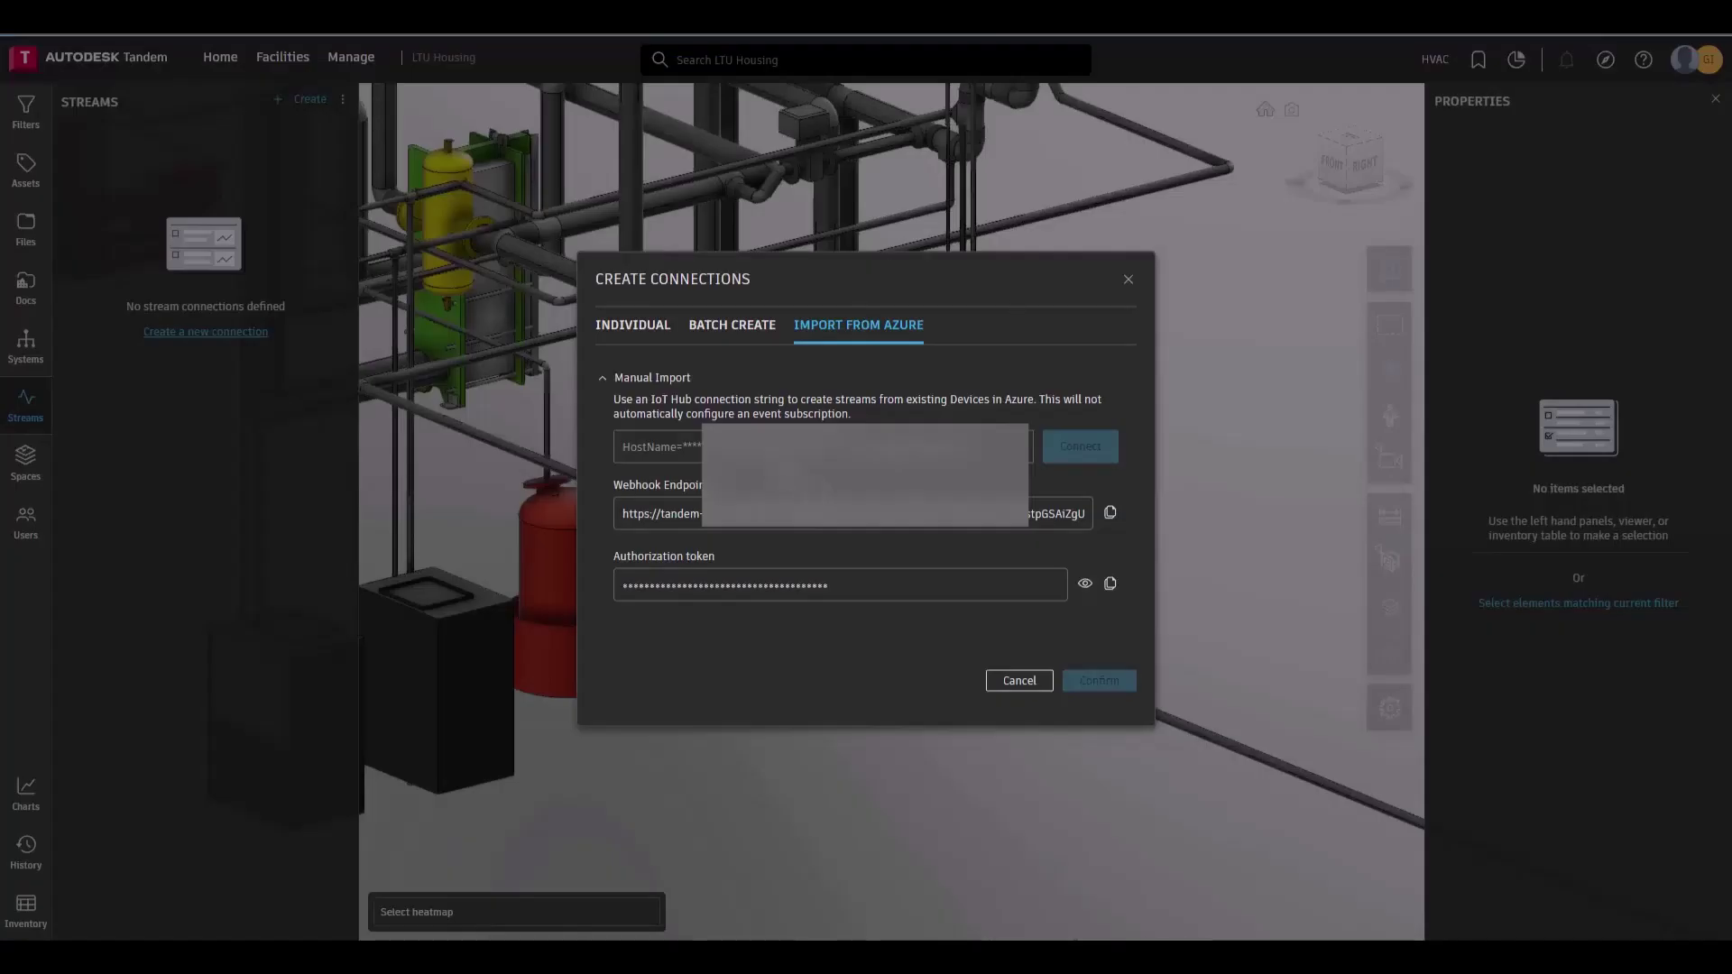
# - Paste the connection string into Tandem, connect, and import the End-Pump(CX) device
pyautogui.hotkey('ctrl', 'v')
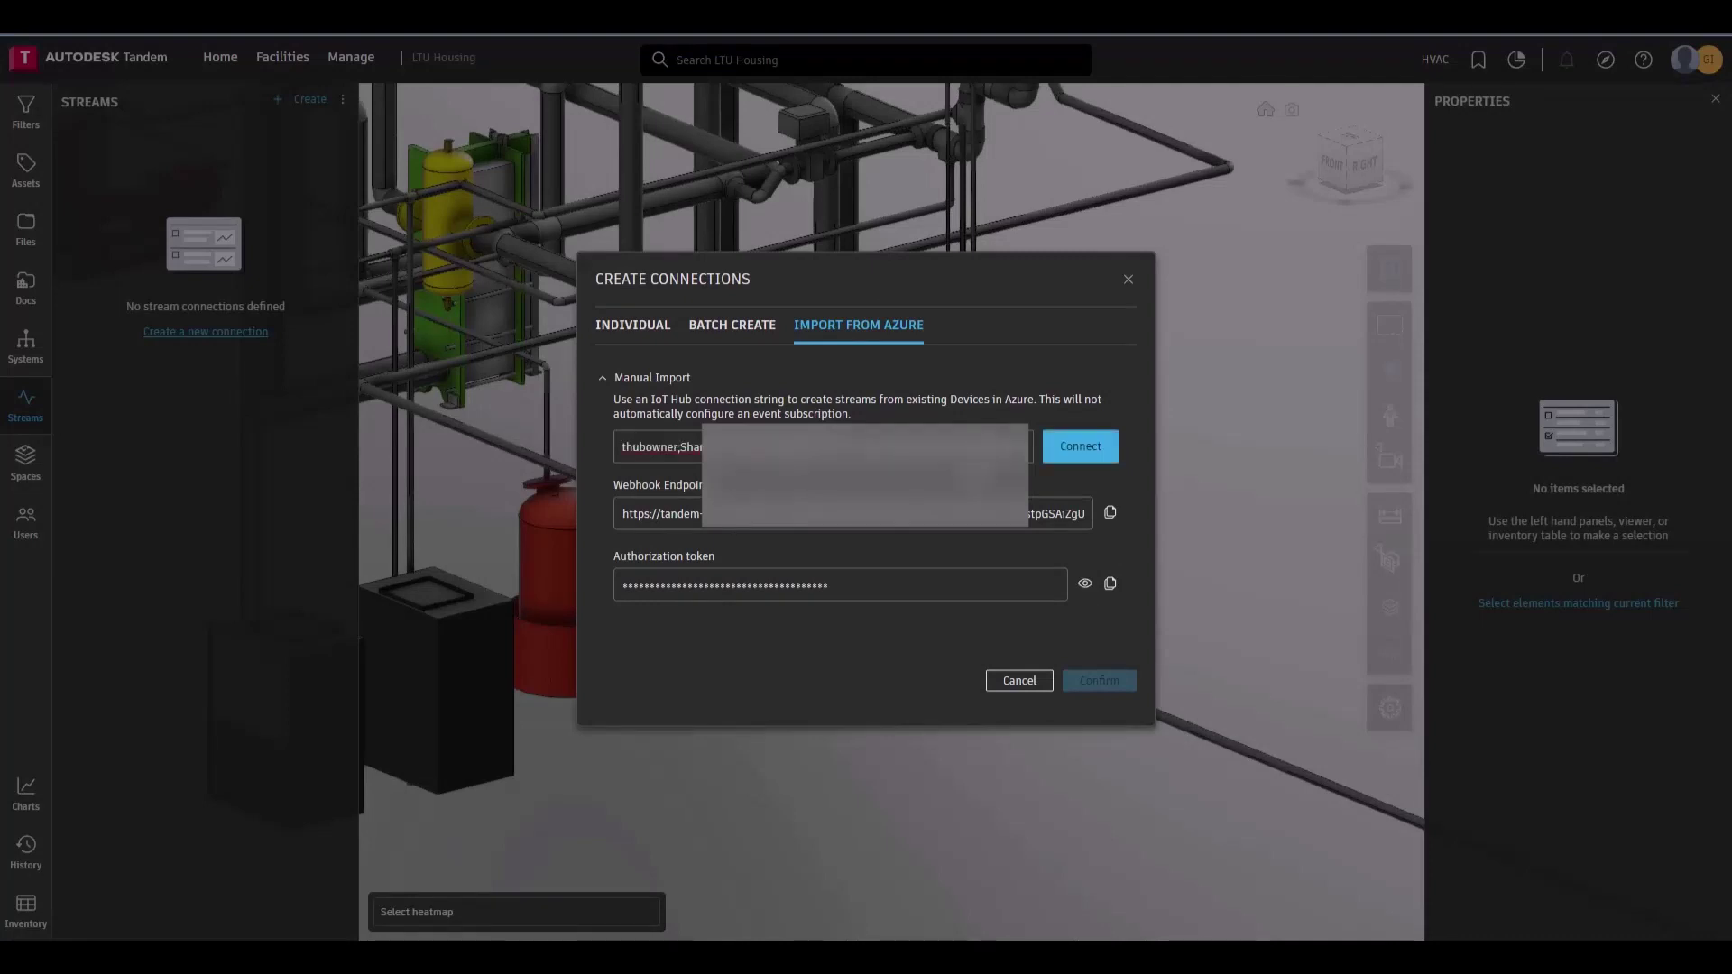
pyautogui.click(1093, 449)
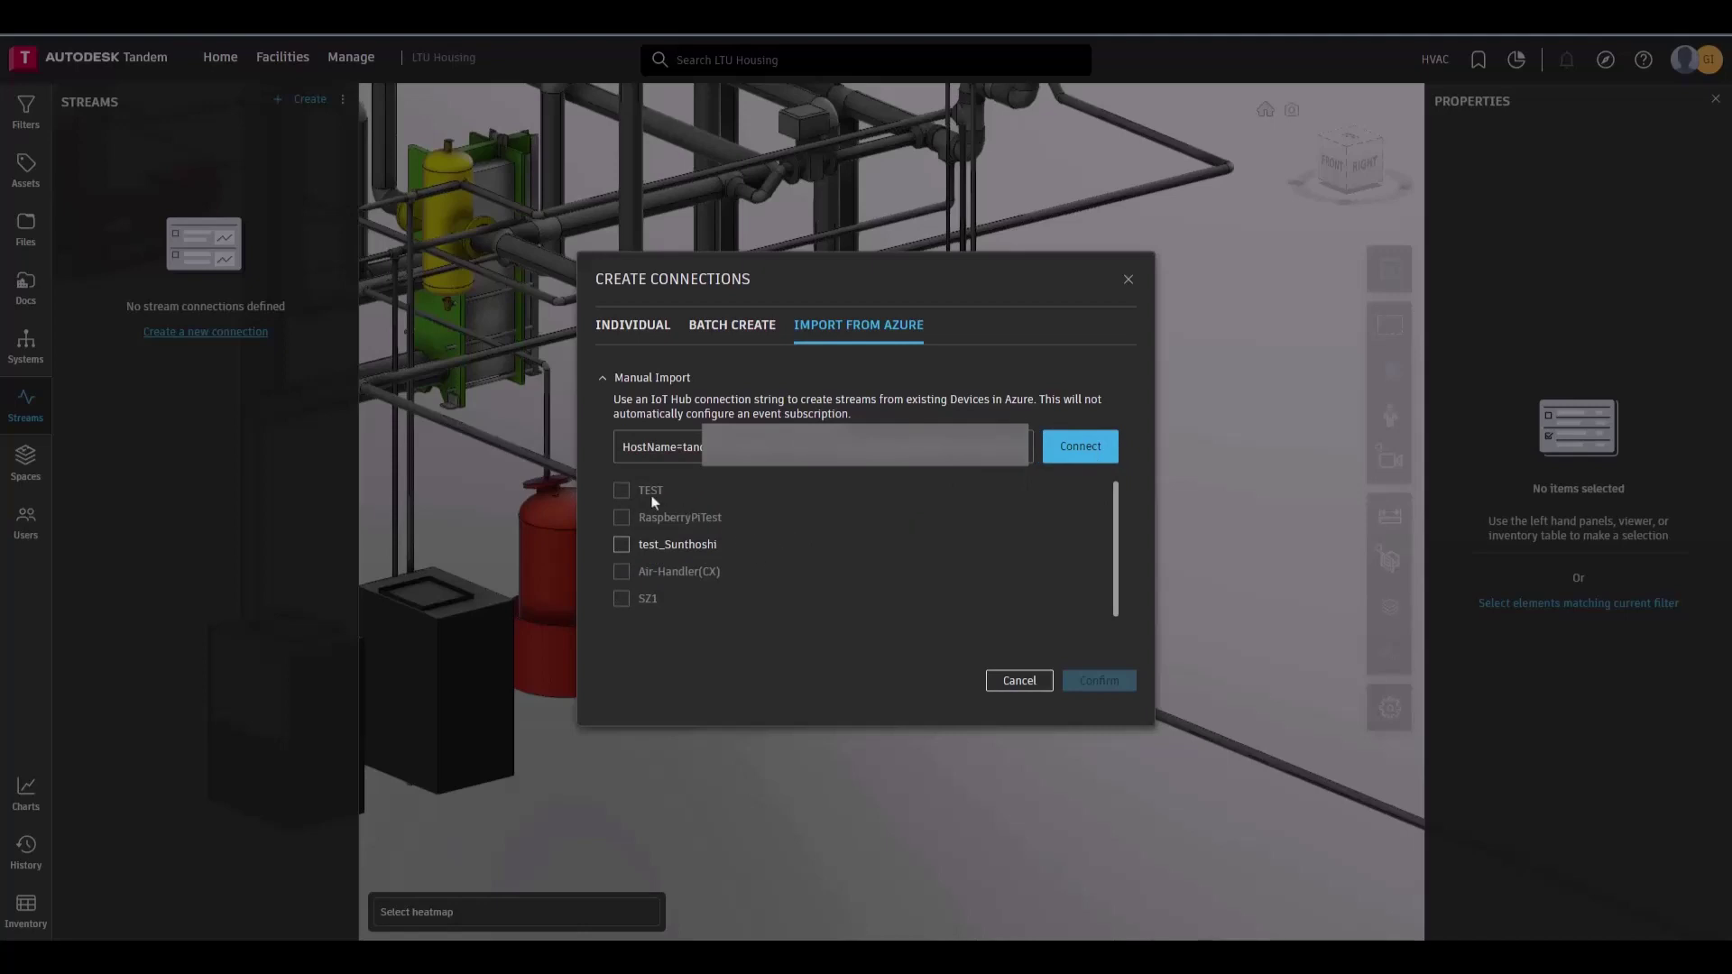
pyautogui.scroll(-2, 771, 542)
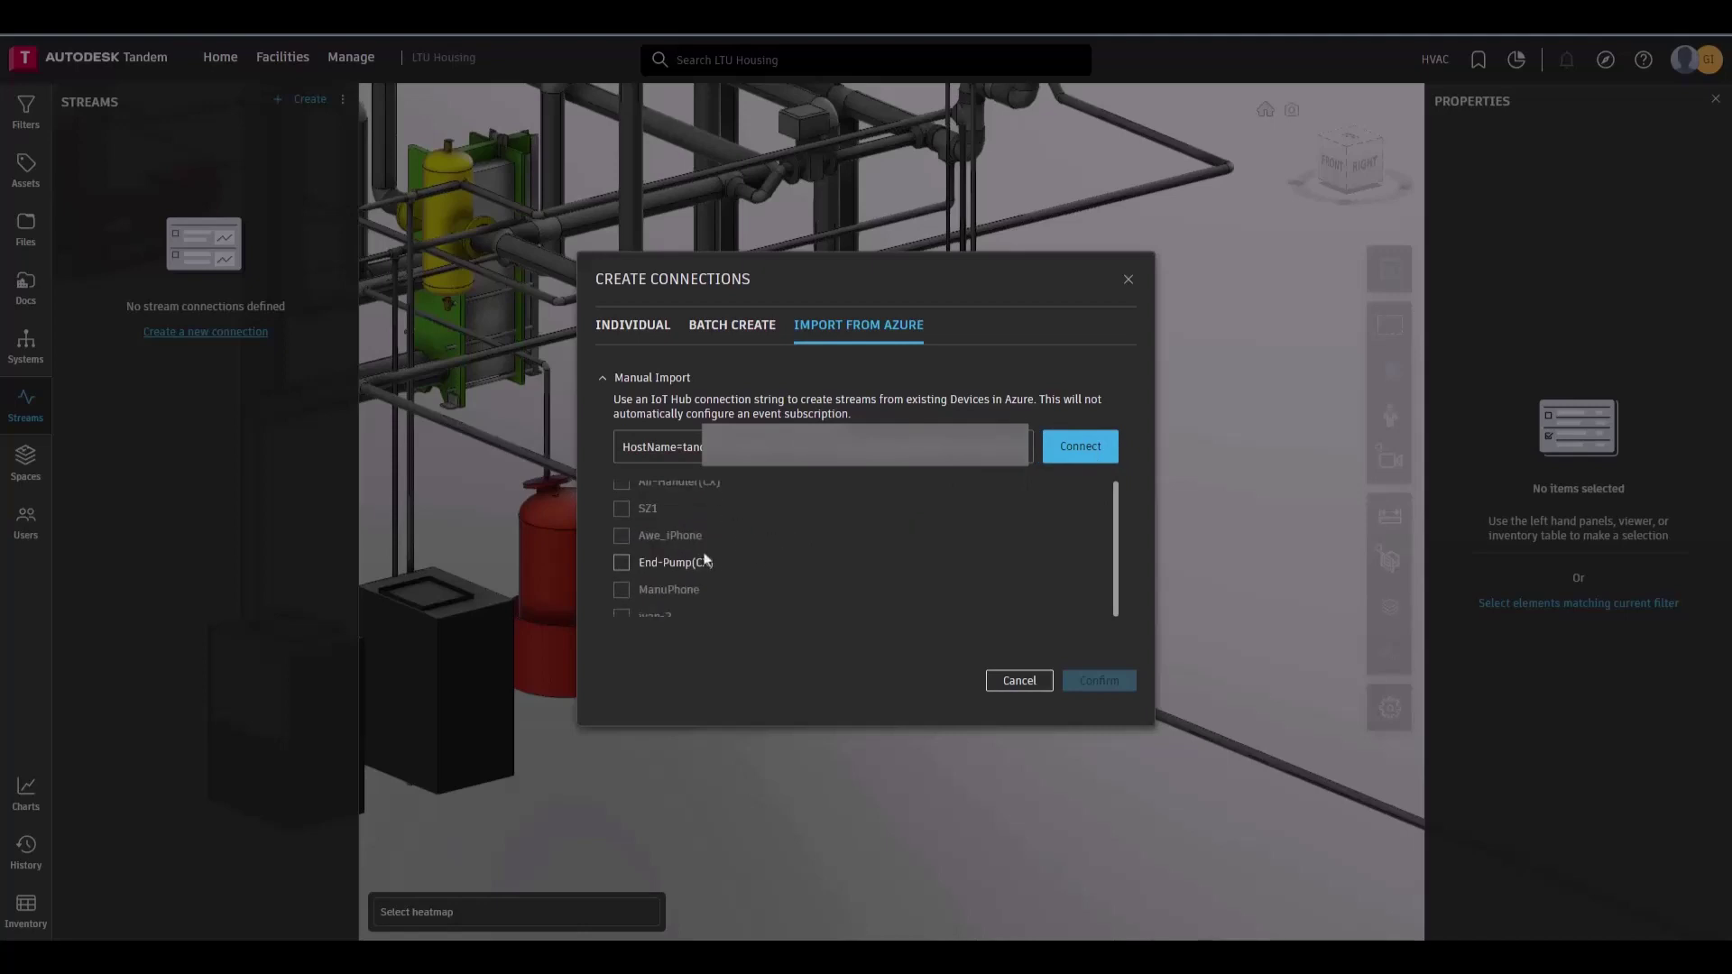
pyautogui.click(702, 562)
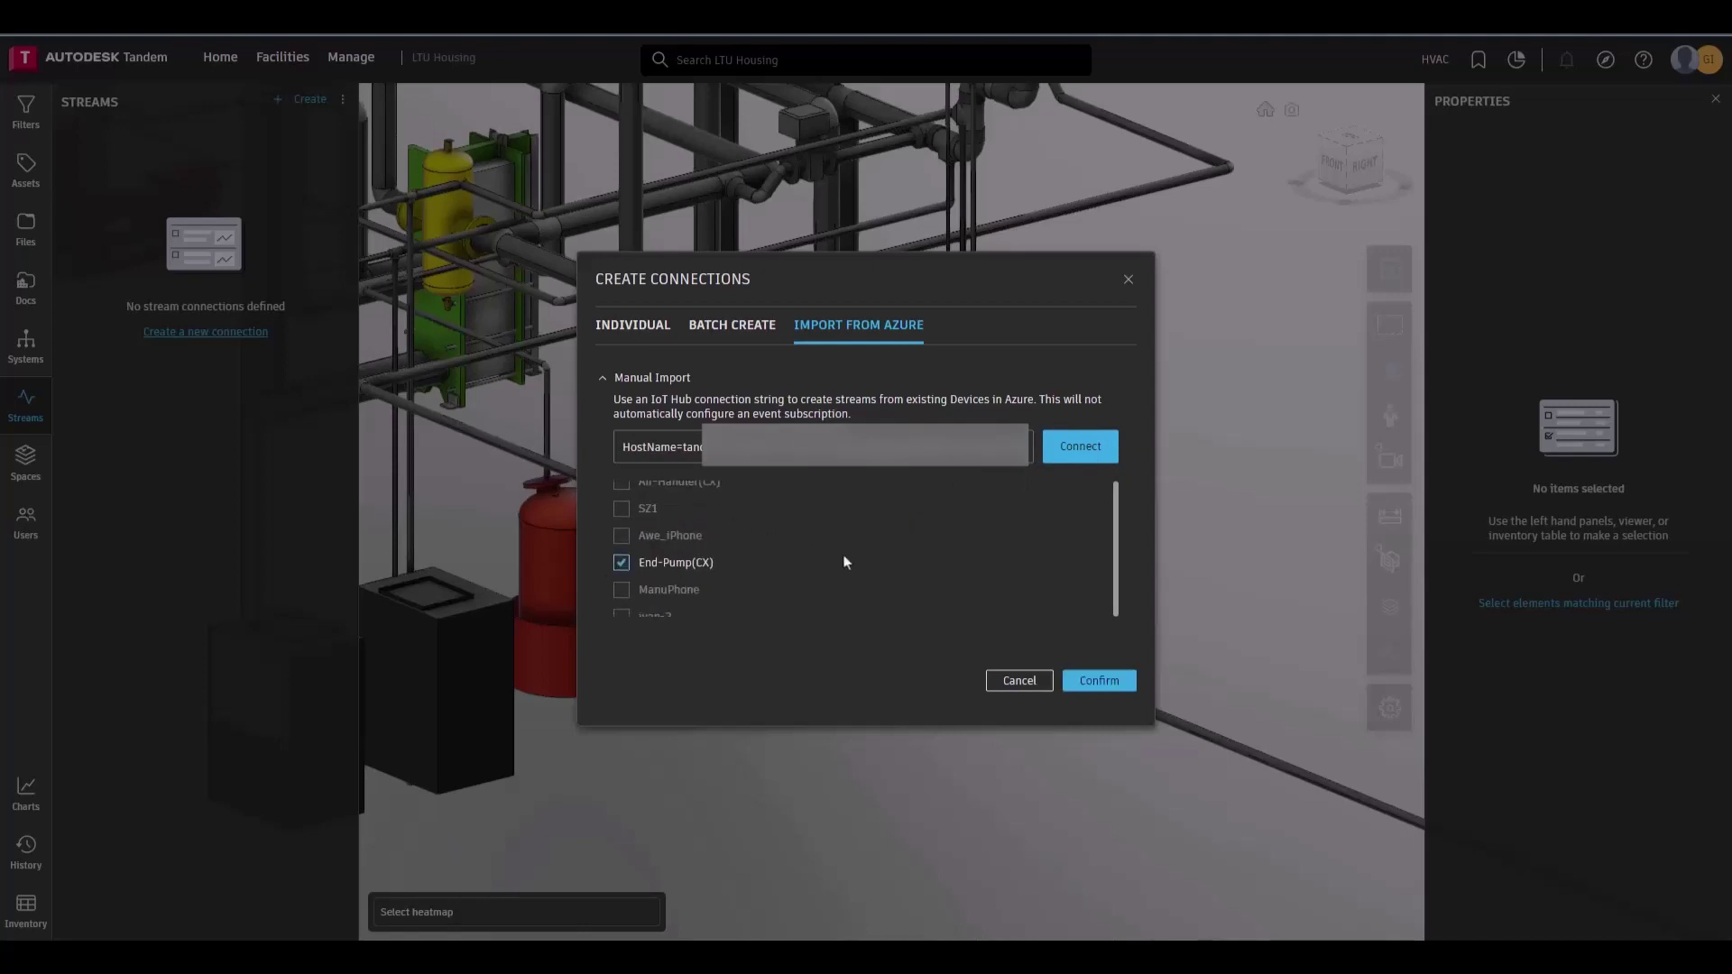
pyautogui.click(1098, 681)
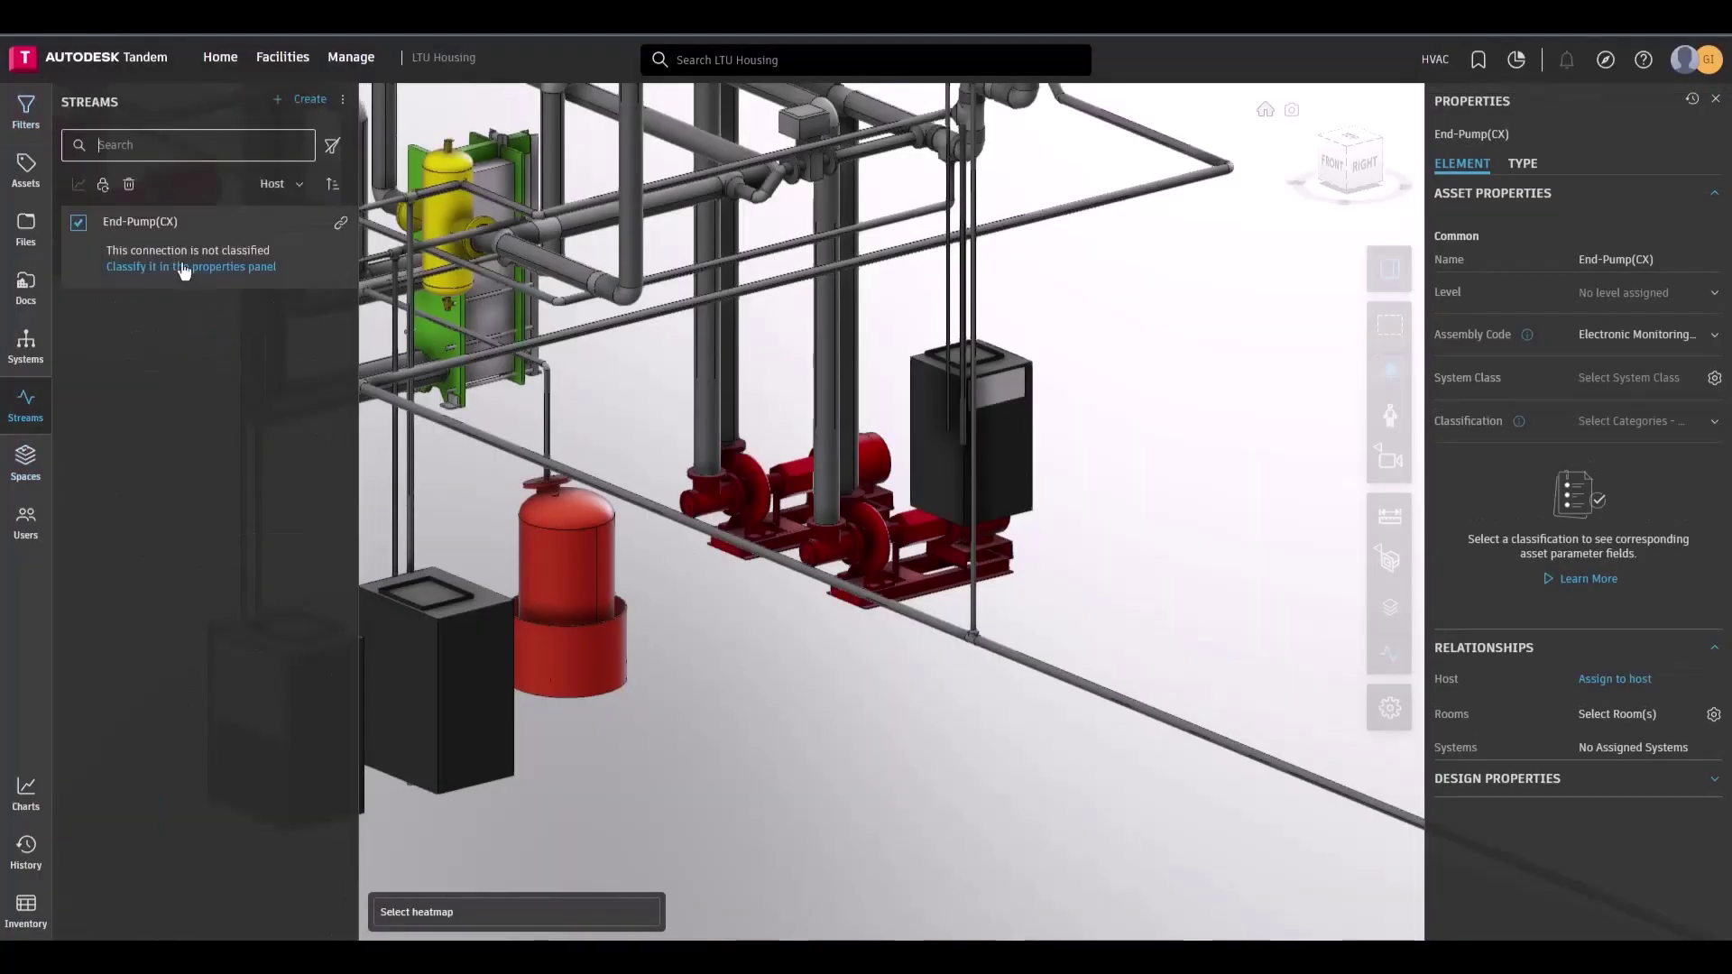
# - Review and accept the End-Pump(CX) connection's parameter mapping
pyautogui.click(1610, 420)
pyautogui.click(81, 224)
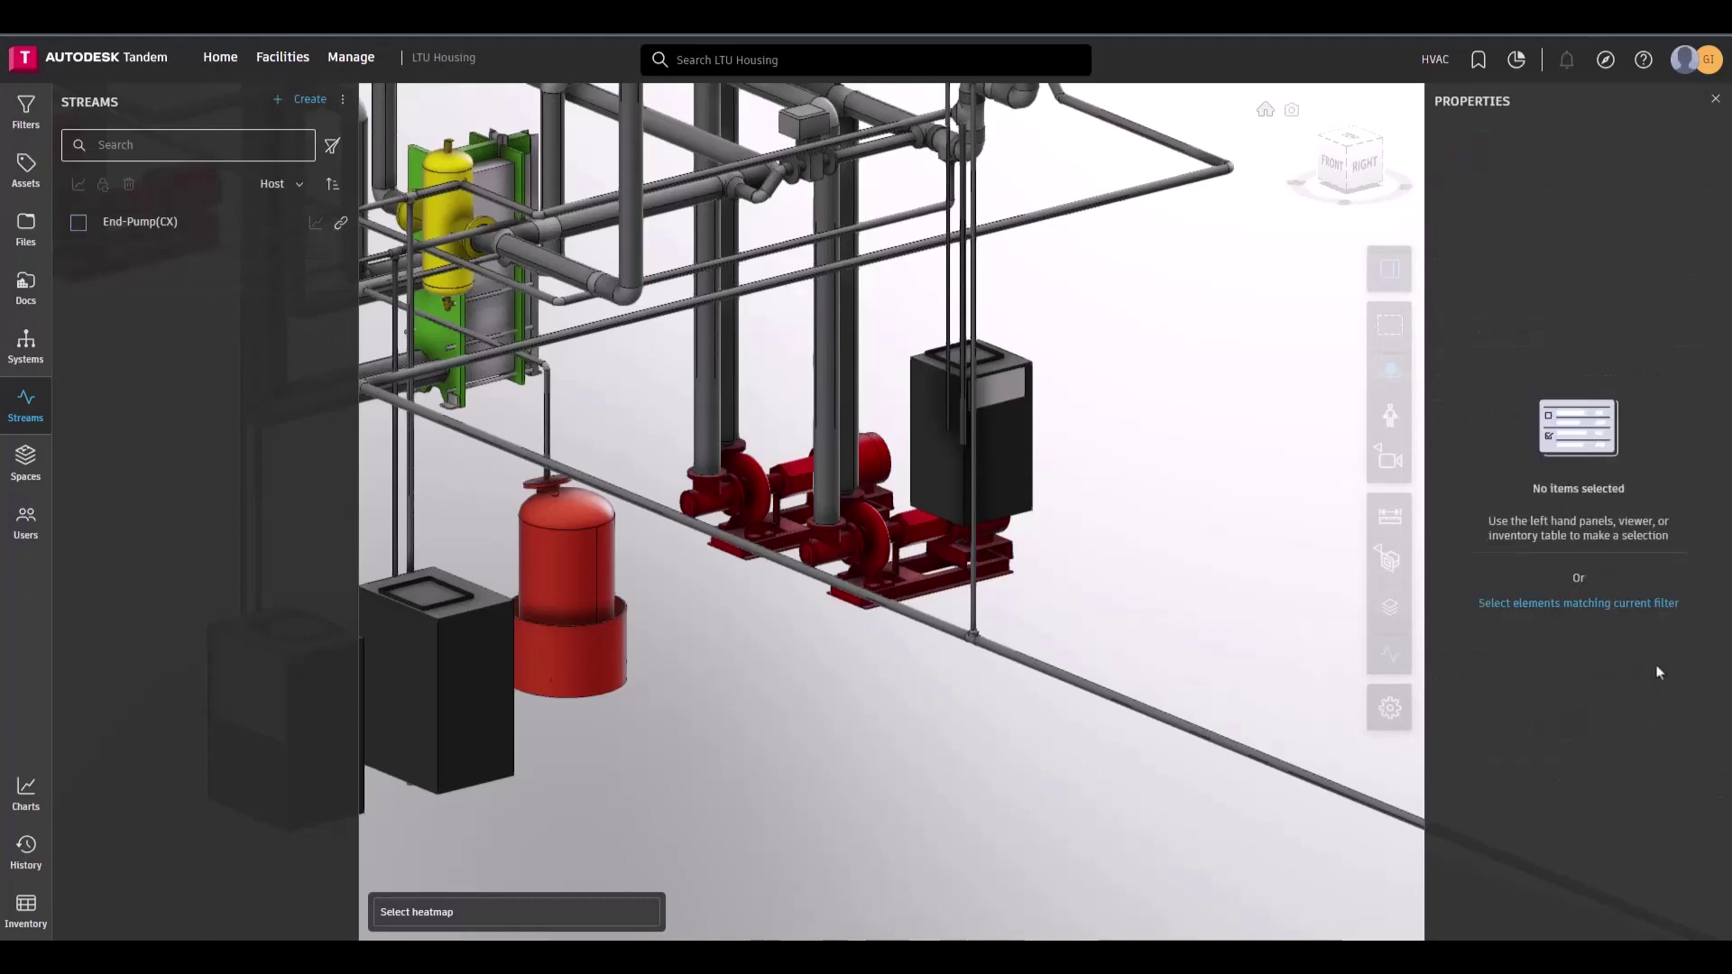
pyautogui.click(81, 224)
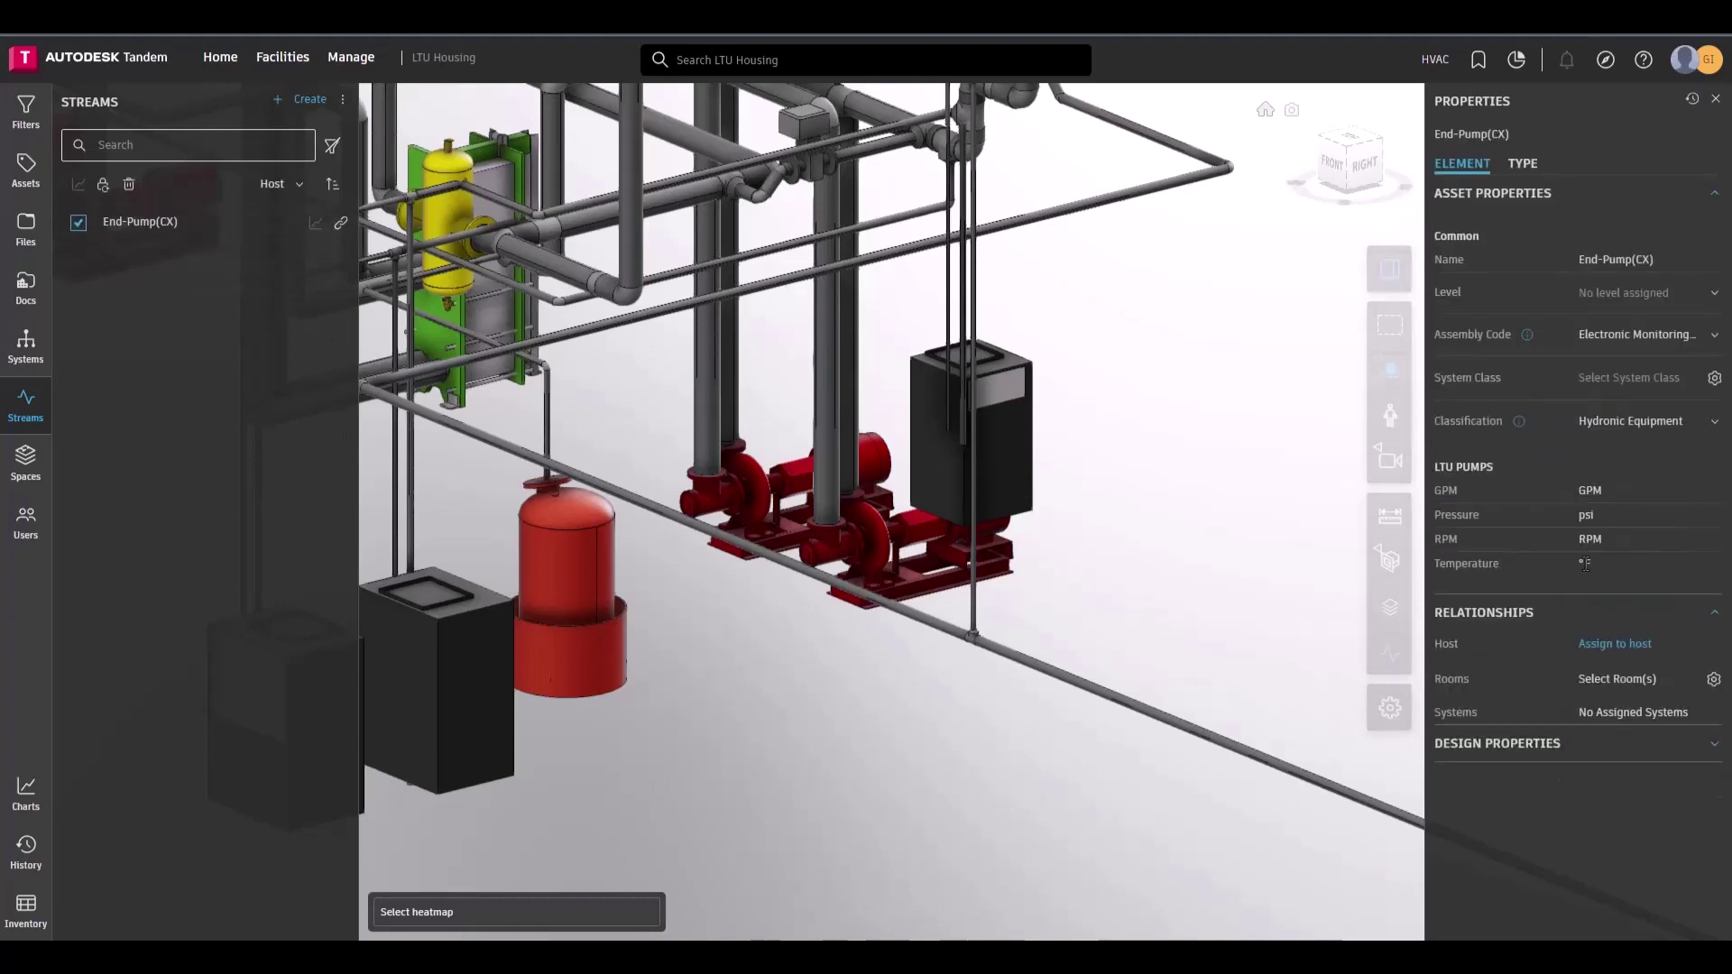
pyautogui.click(343, 99)
pyautogui.click(462, 114)
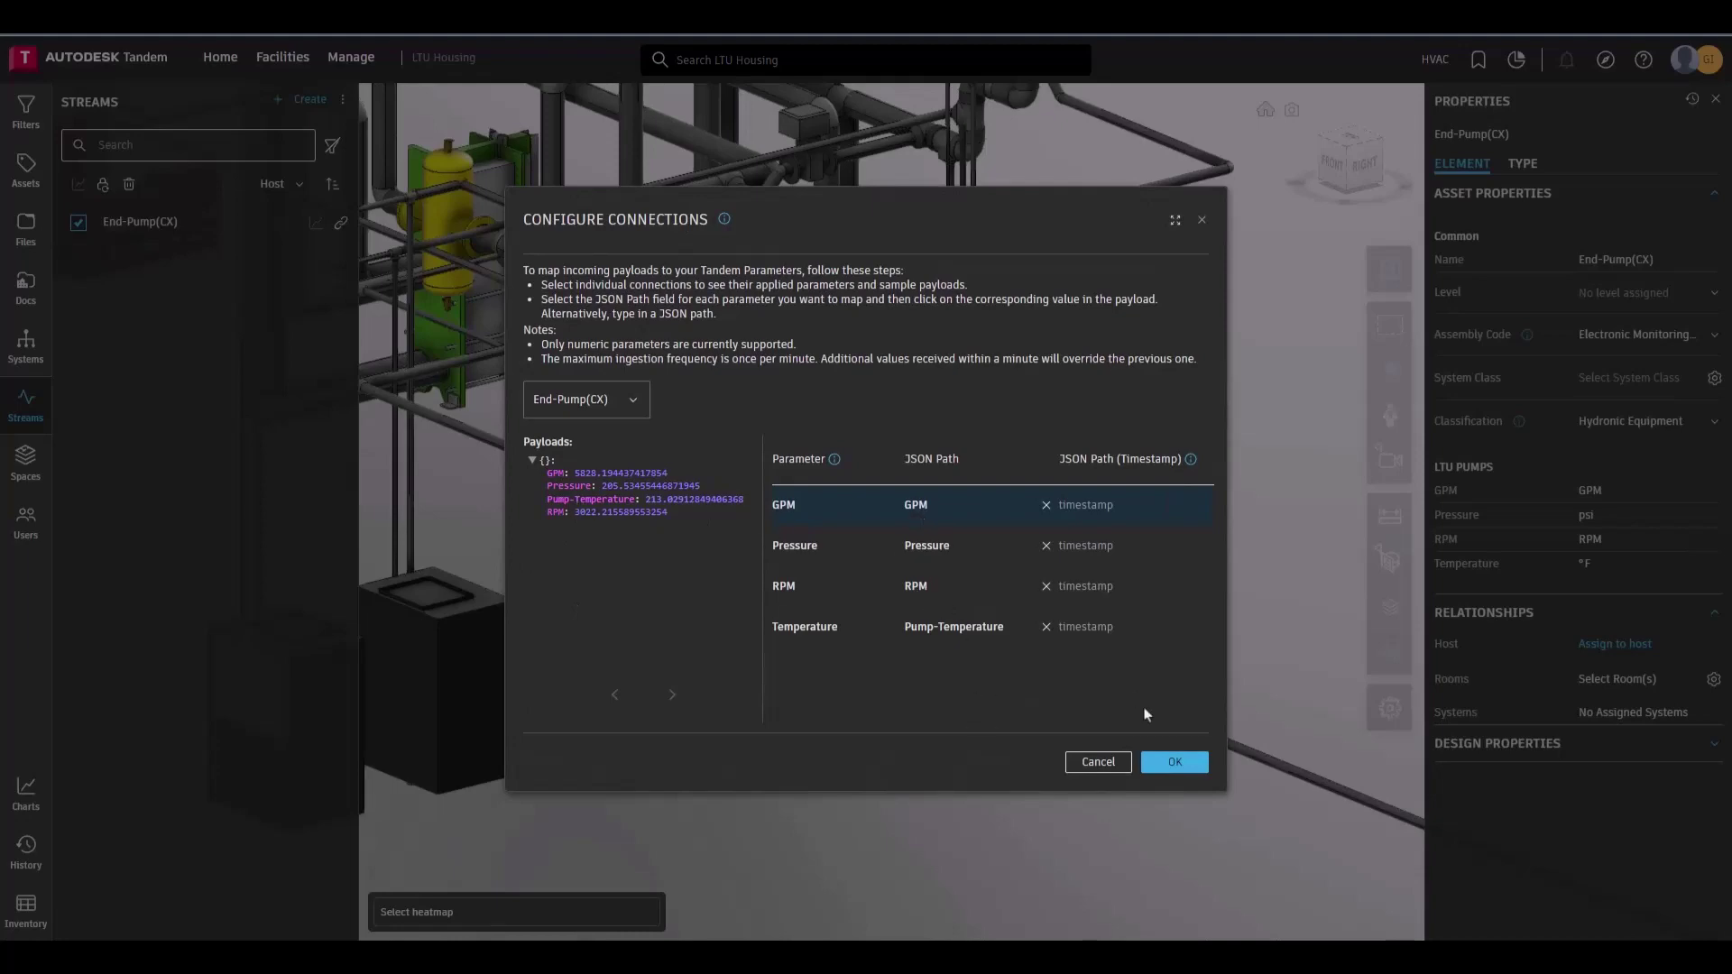
pyautogui.click(1174, 762)
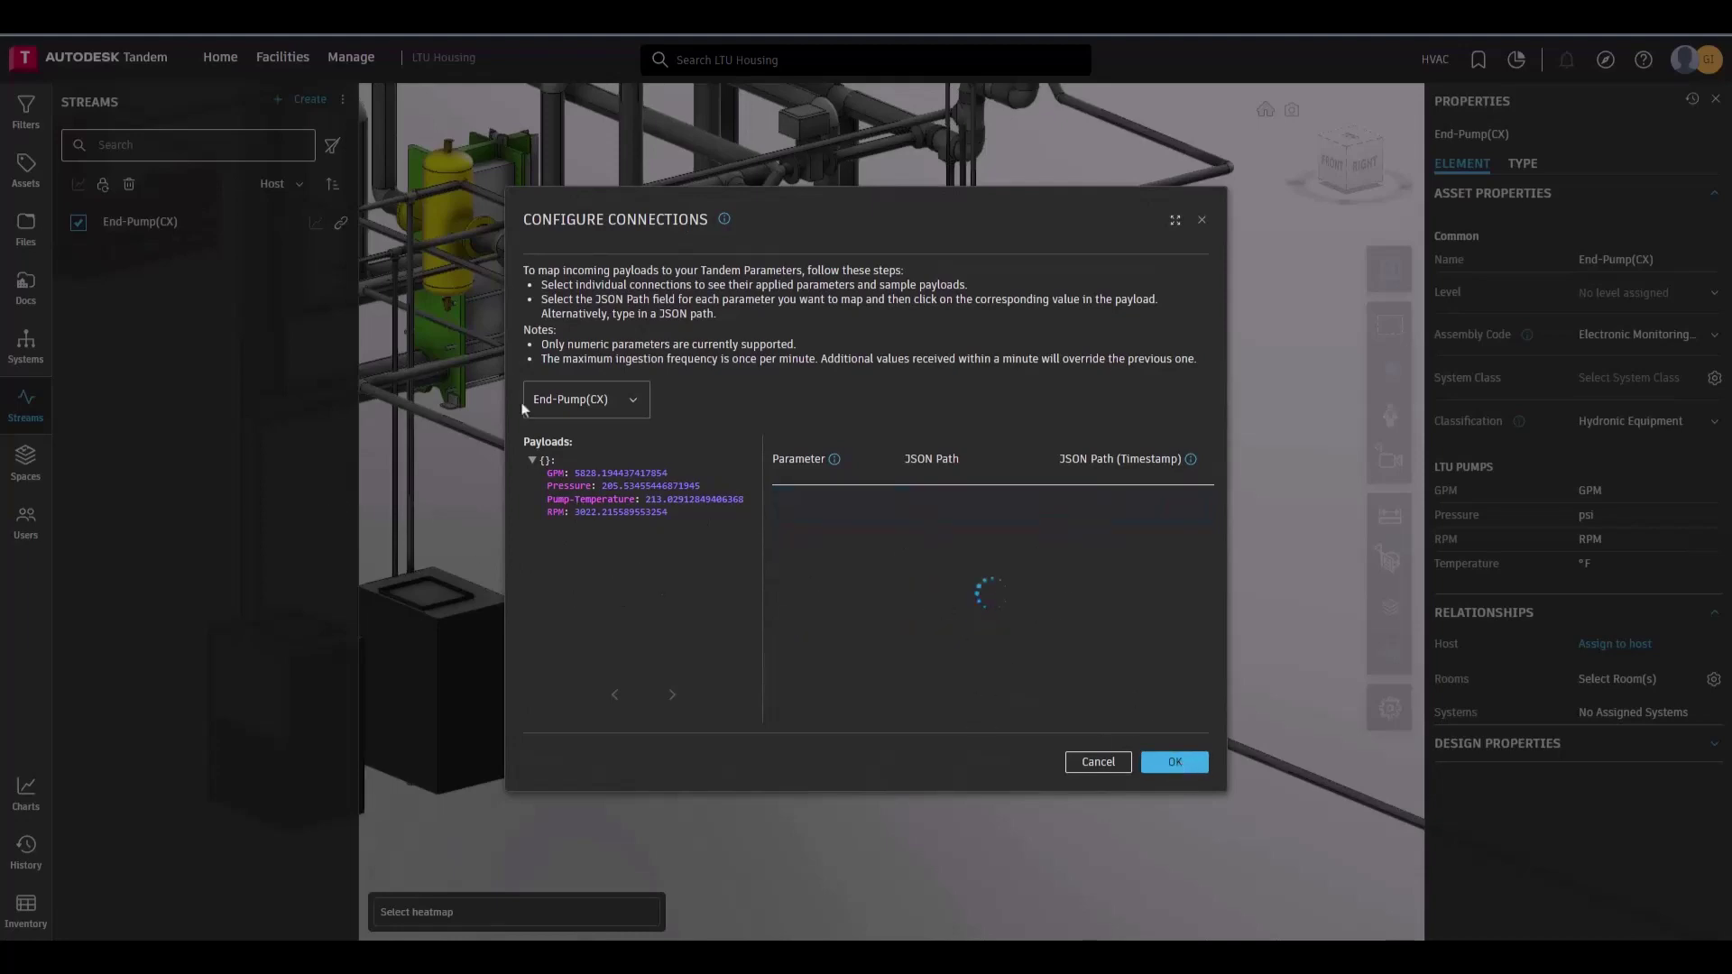
# - Assign the right-hand pump in the model as End-Pump(CX)'s host
pyautogui.click(80, 223)
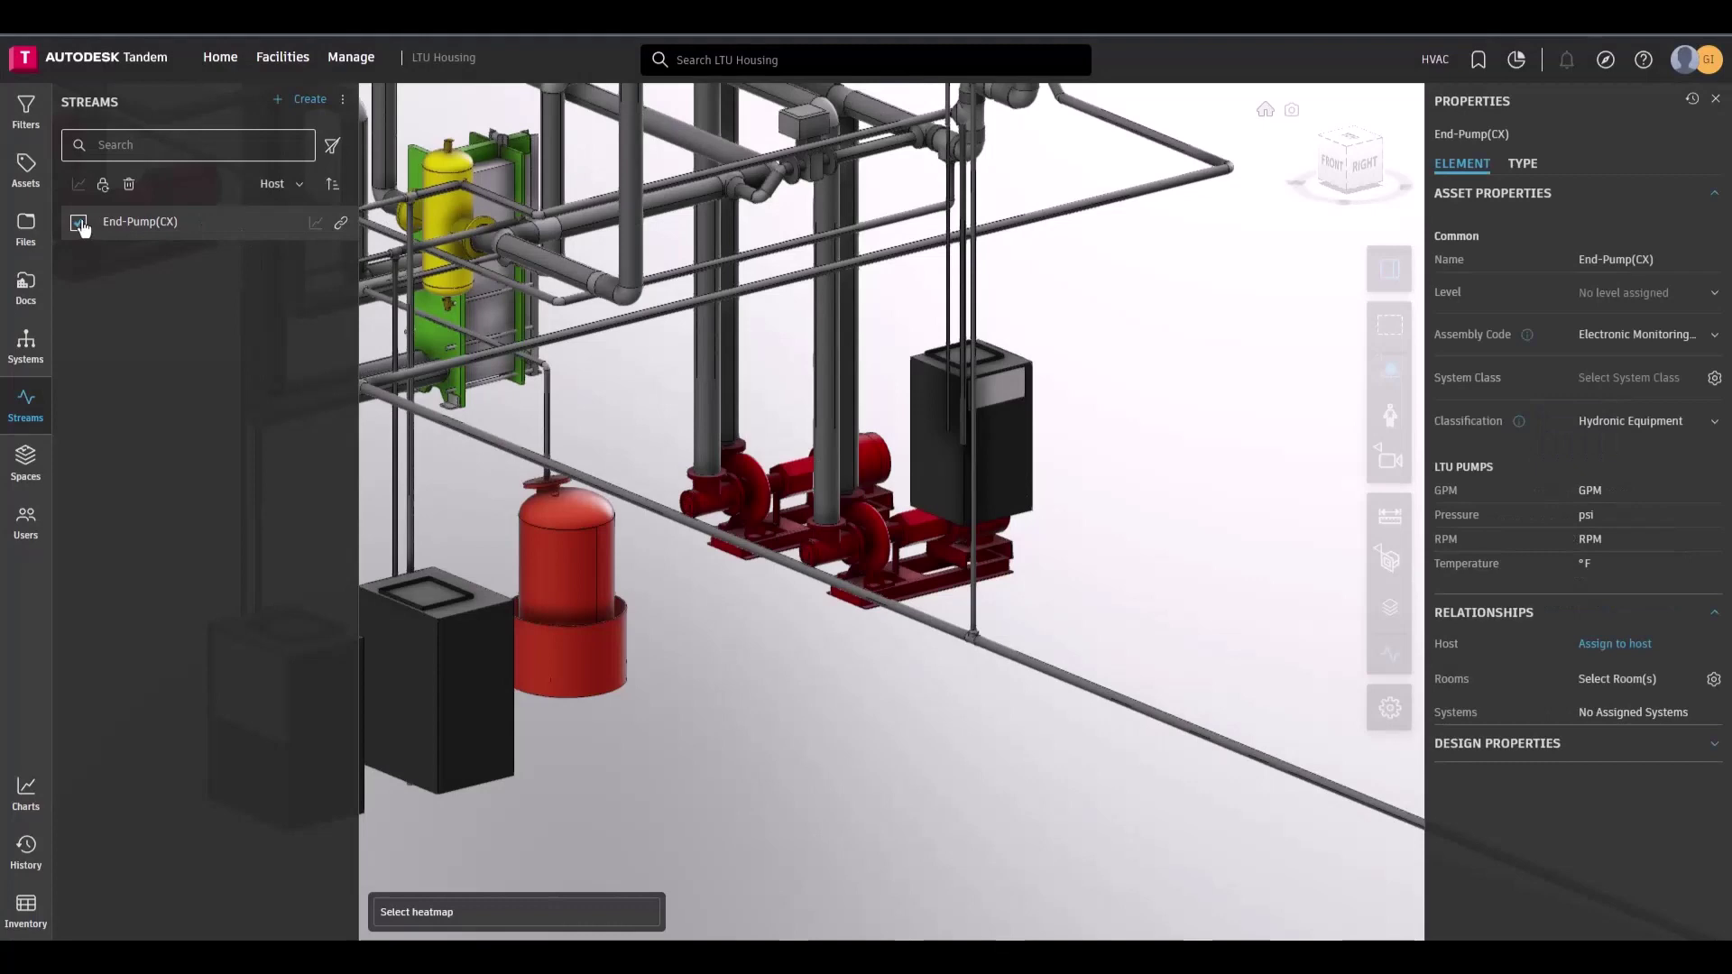
pyautogui.click(1589, 646)
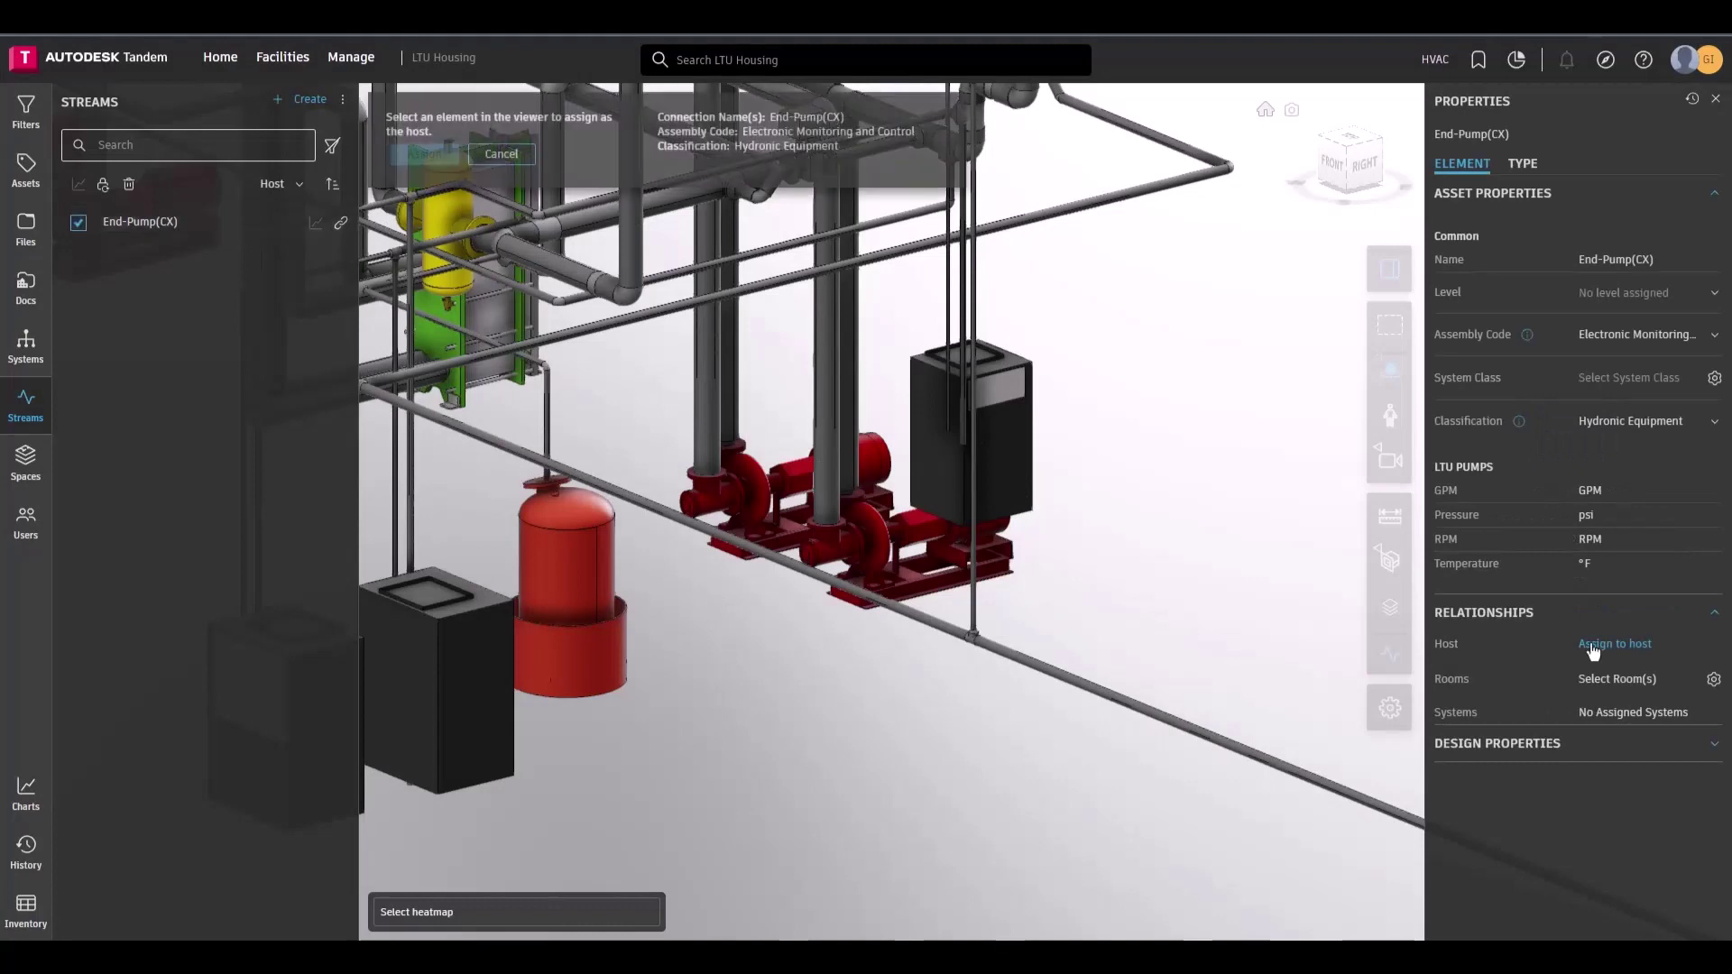
pyautogui.click(821, 571)
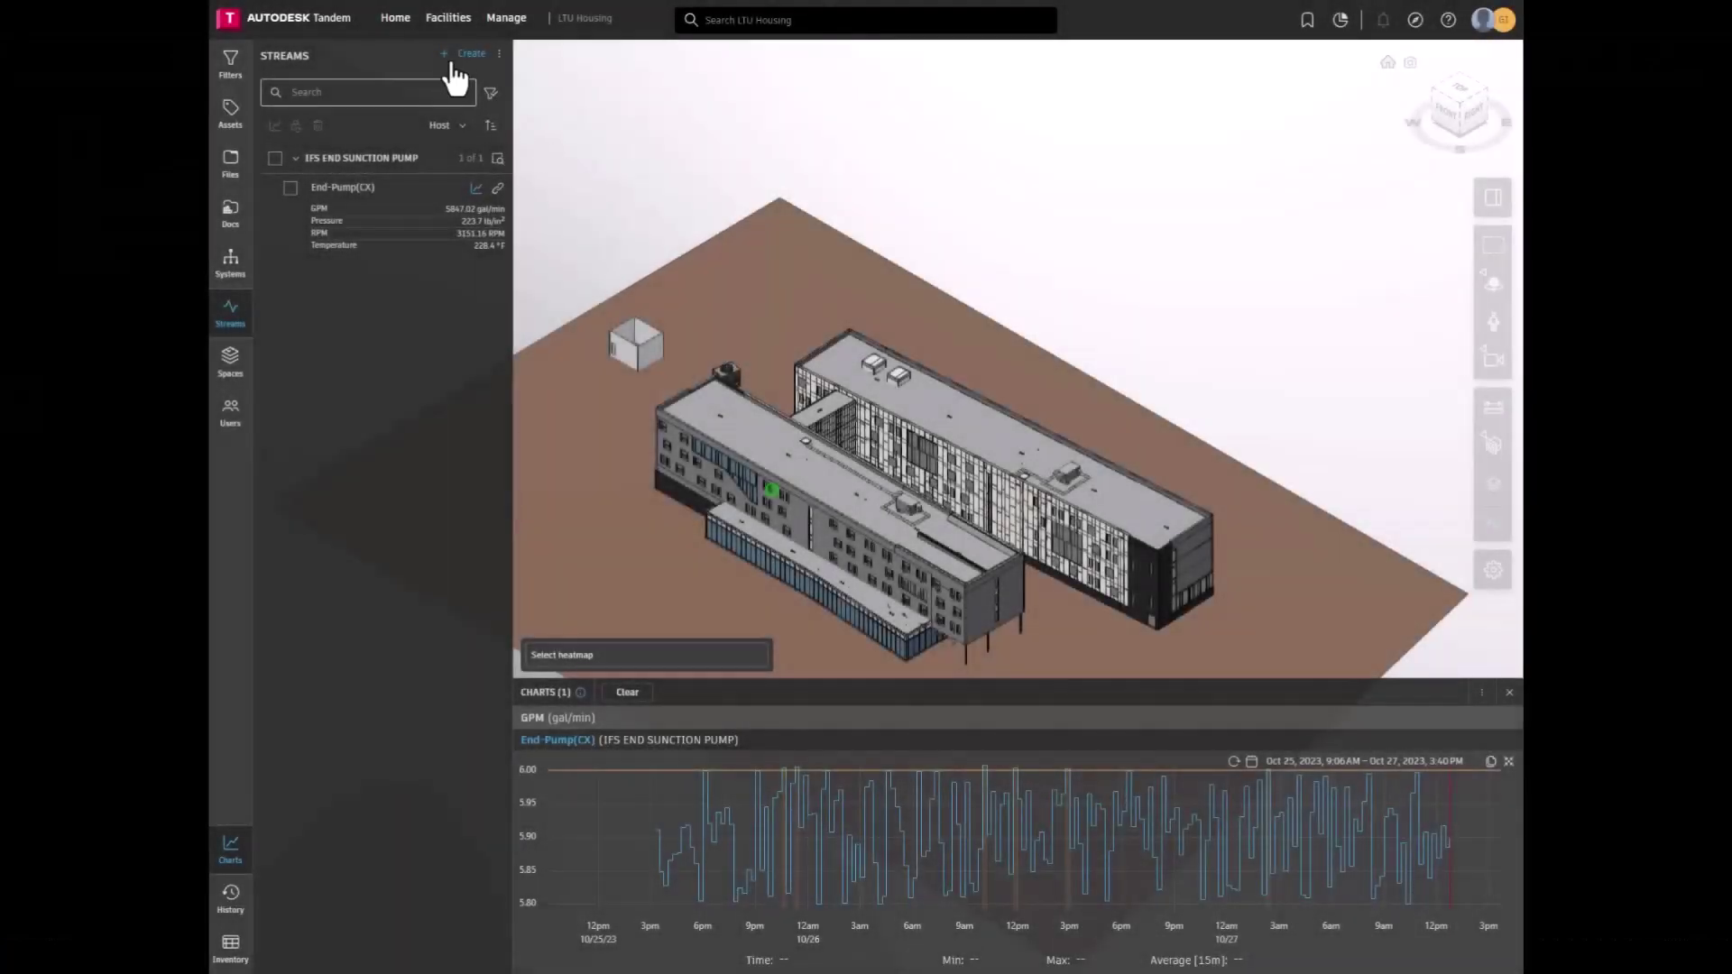
# - Sign in to Azure and choose the last subscription and the iot-tests resource group
pyautogui.click(468, 56)
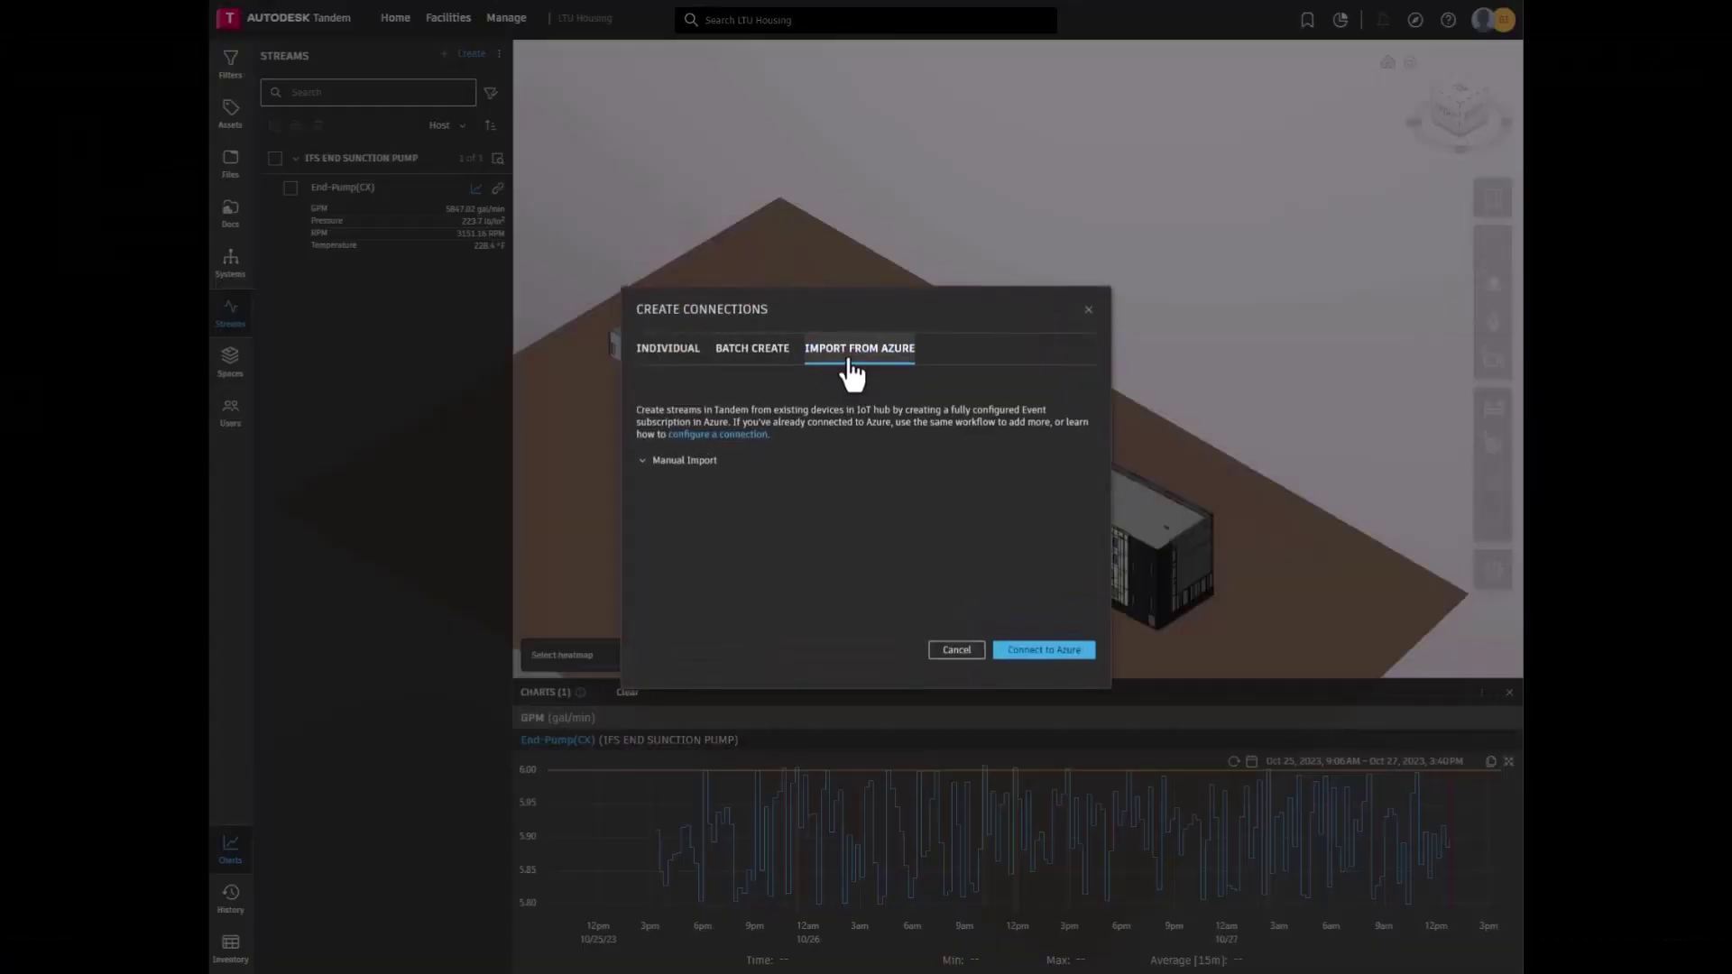
pyautogui.click(1046, 652)
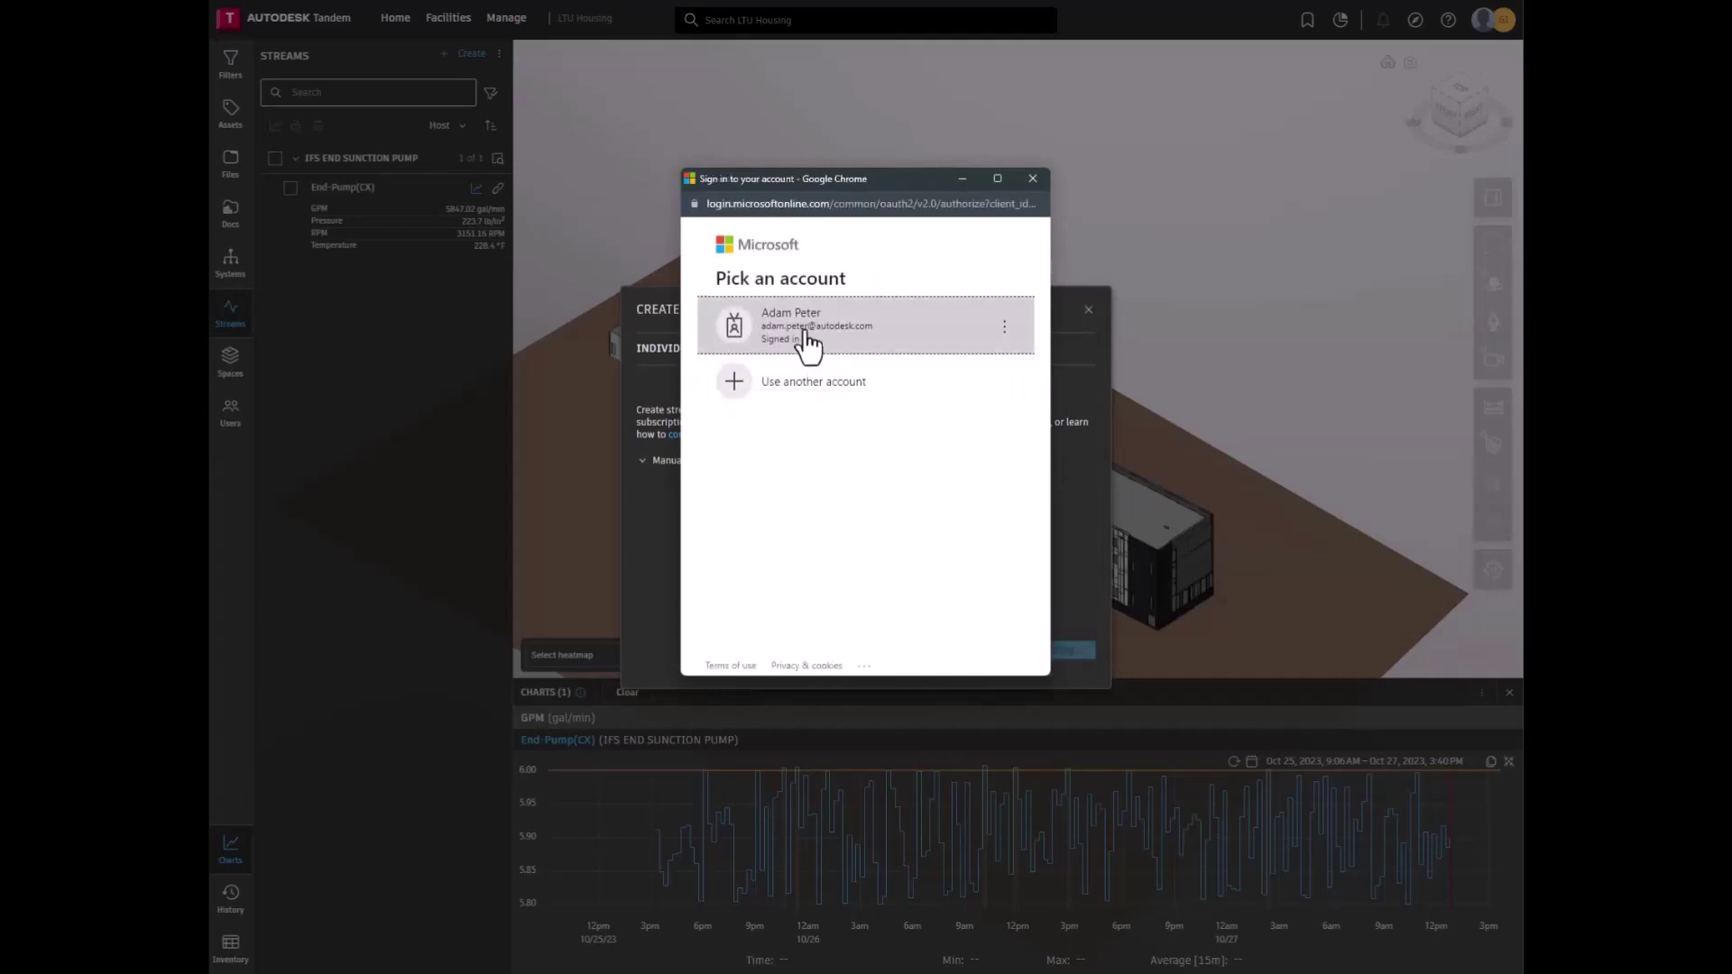
pyautogui.click(801, 321)
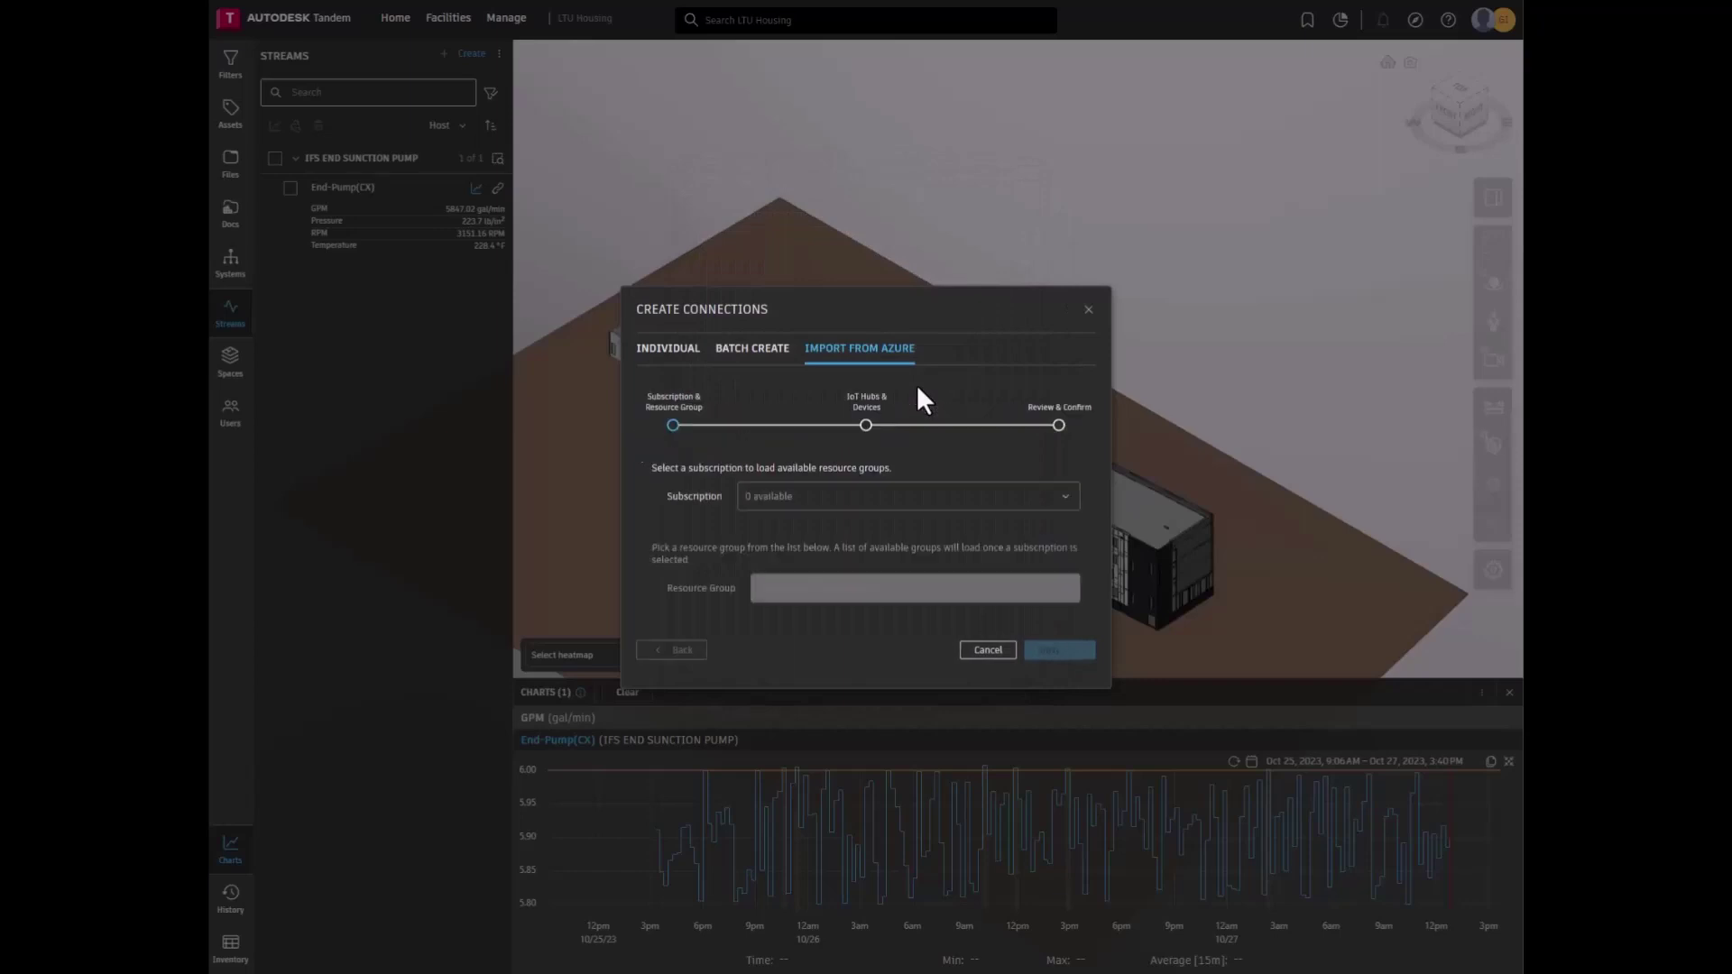
pyautogui.click(998, 510)
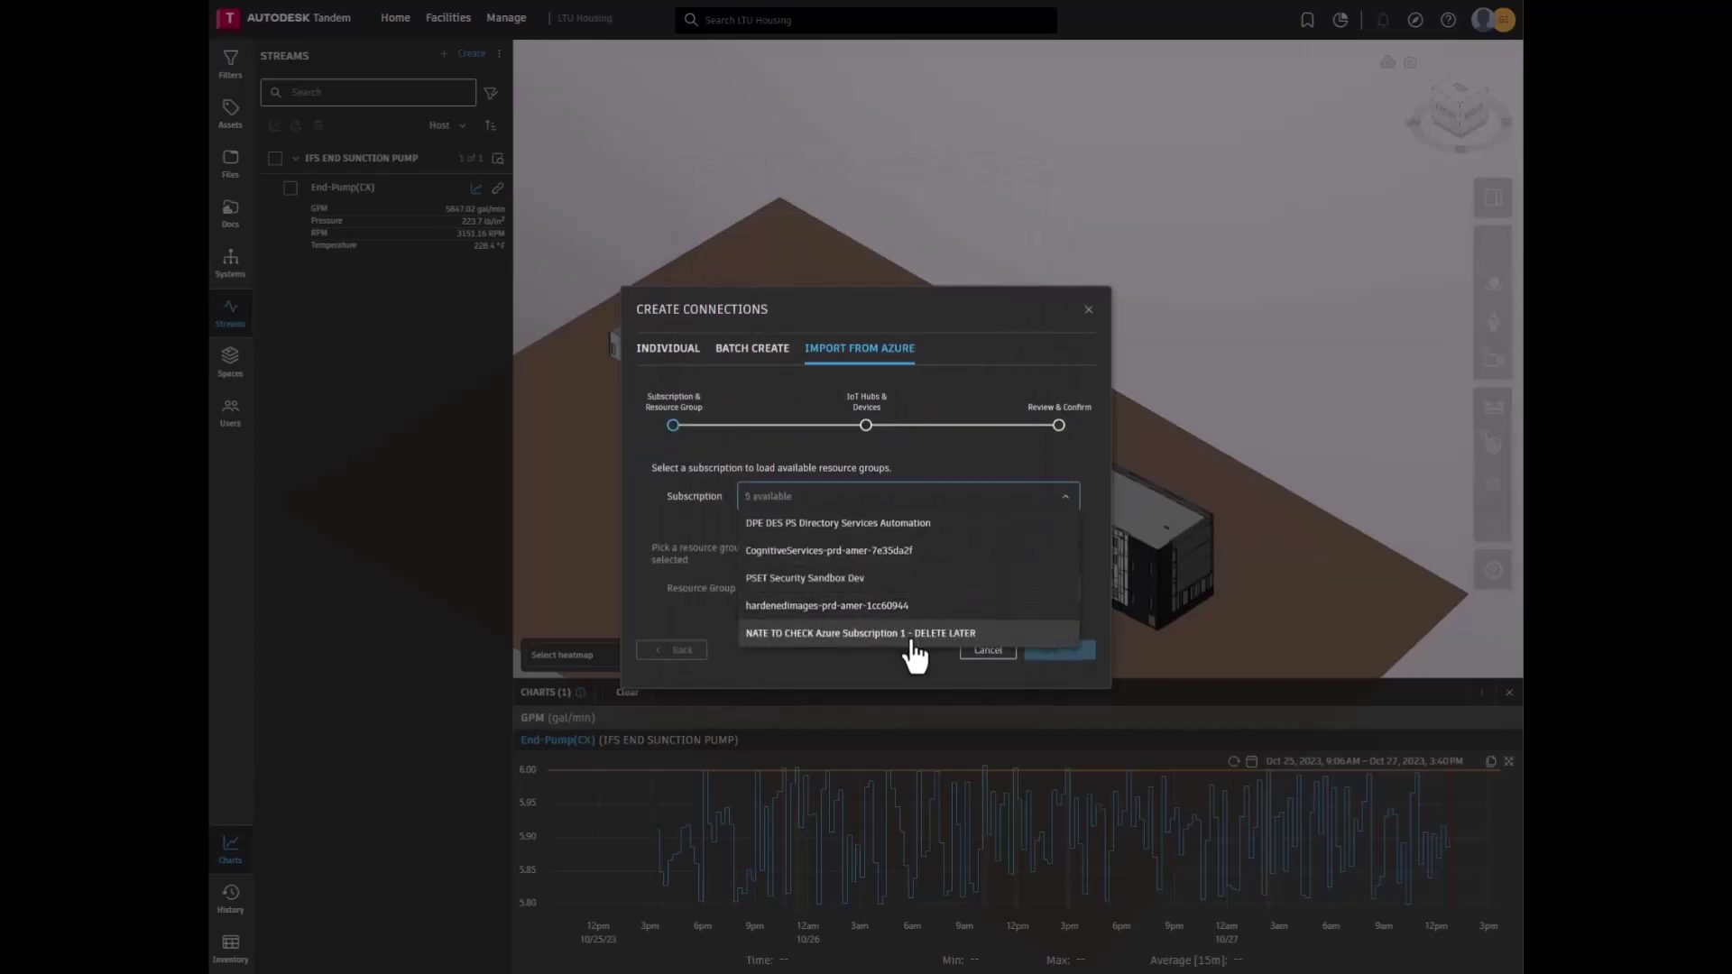
pyautogui.click(913, 638)
pyautogui.click(902, 591)
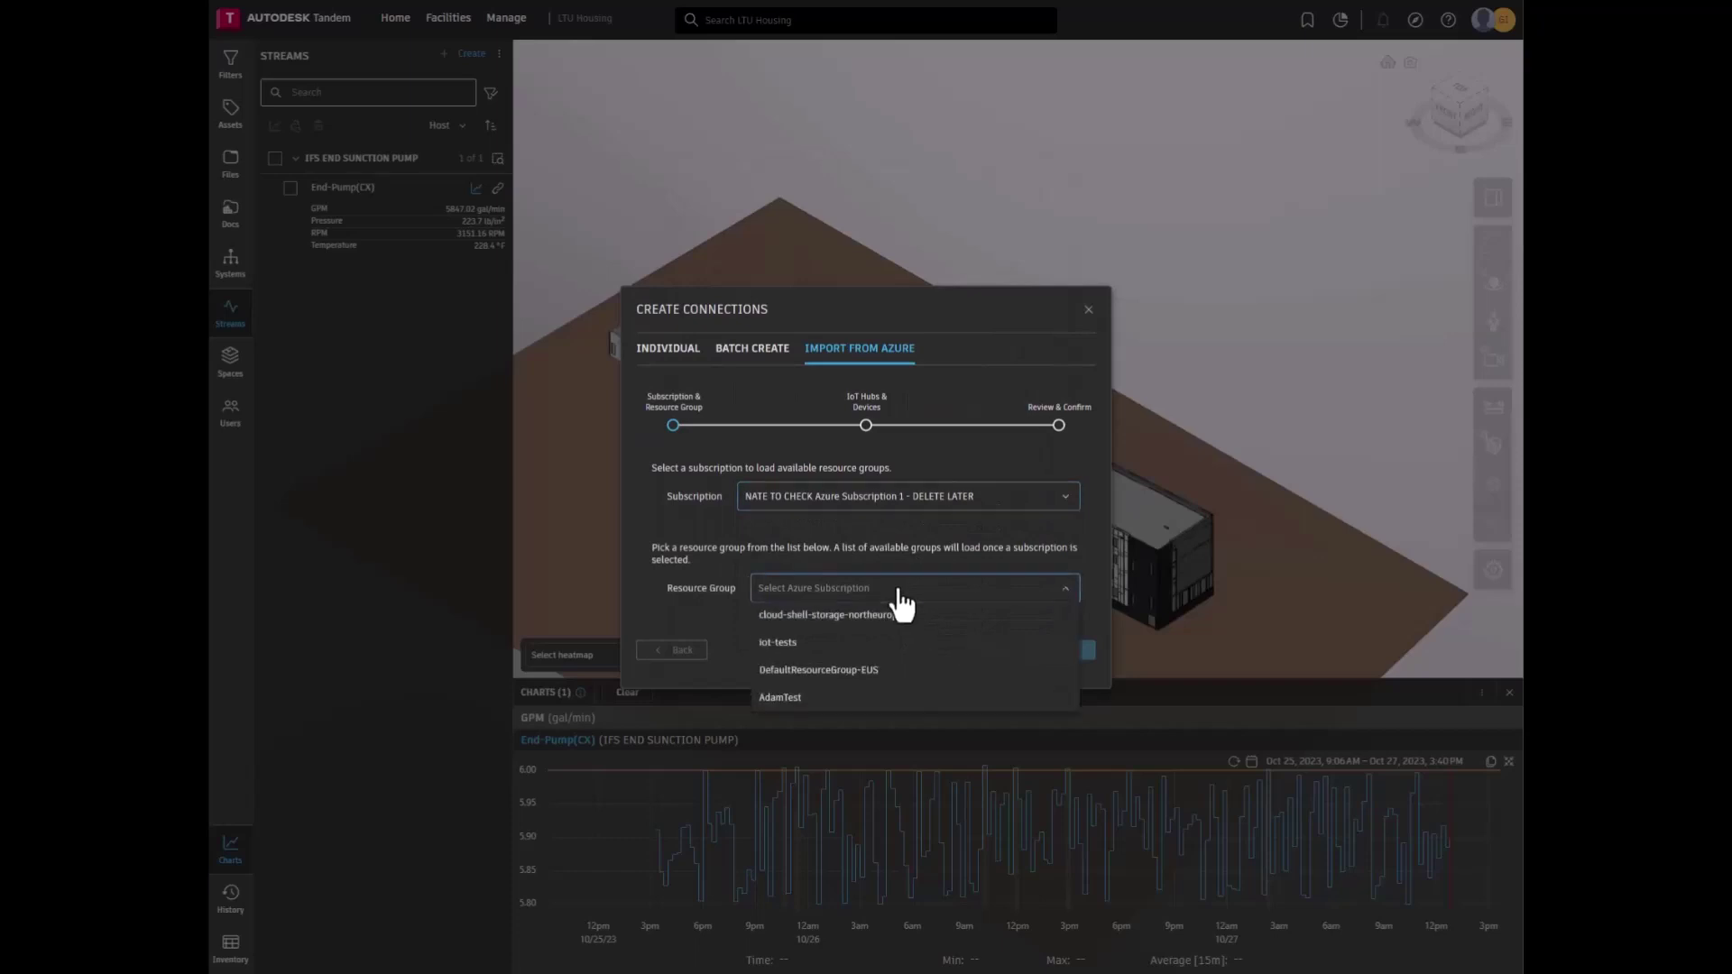
pyautogui.click(821, 642)
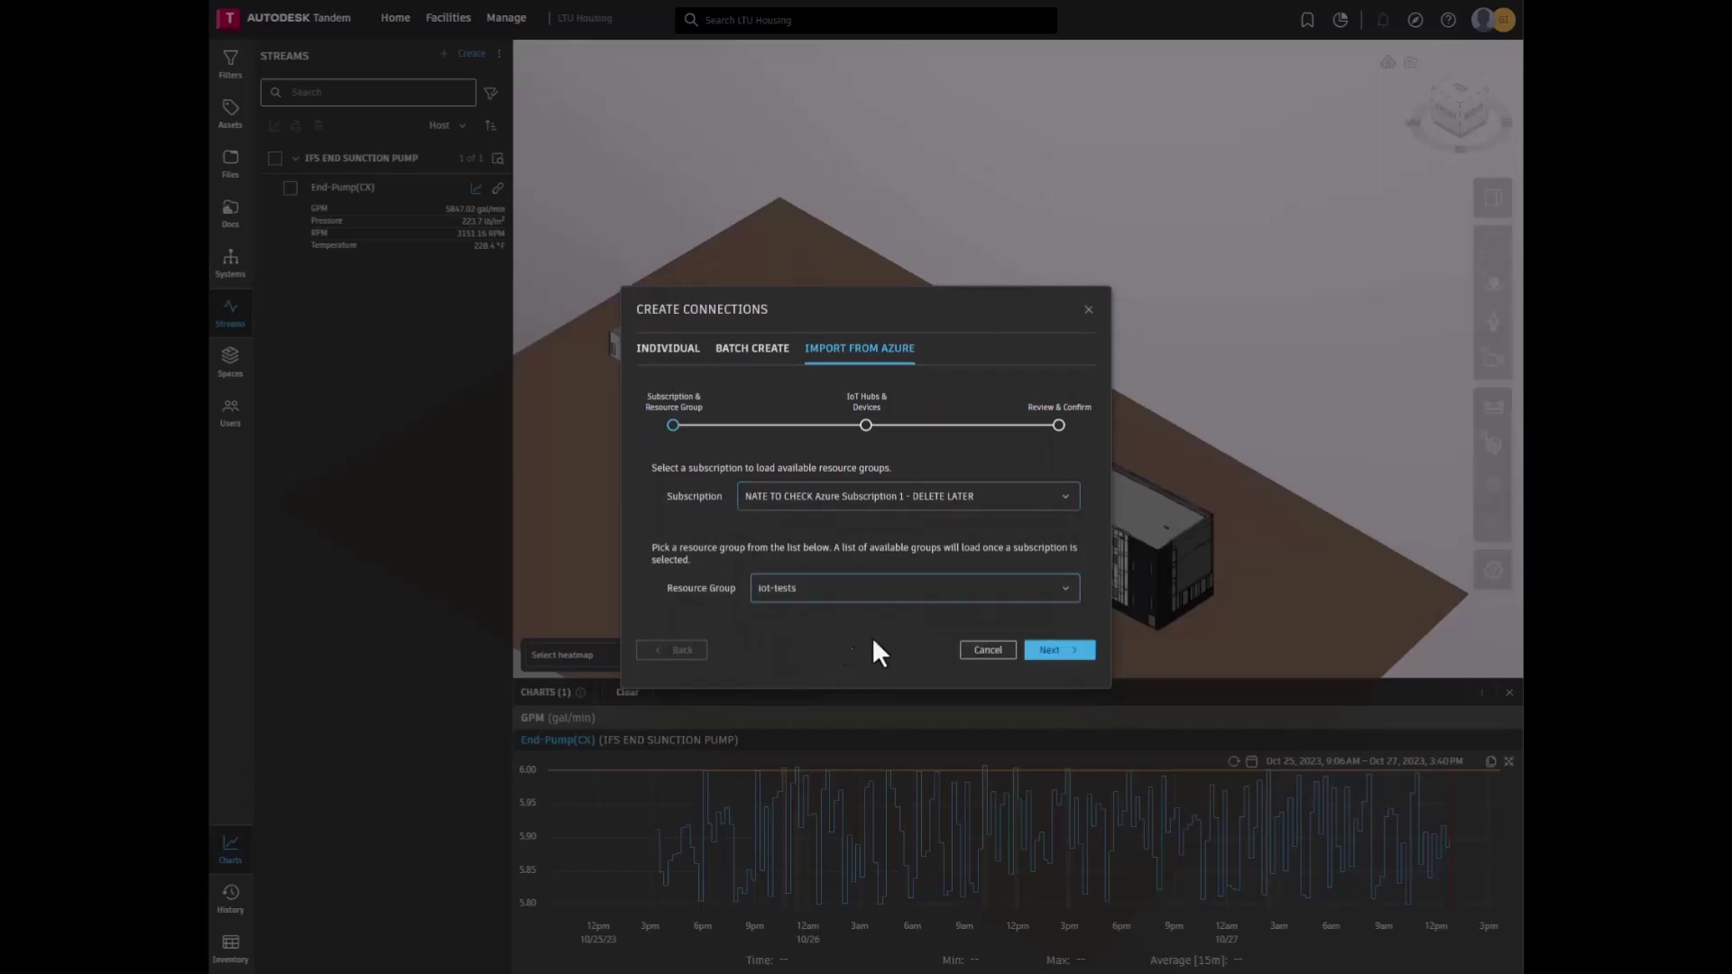
pyautogui.click(1048, 650)
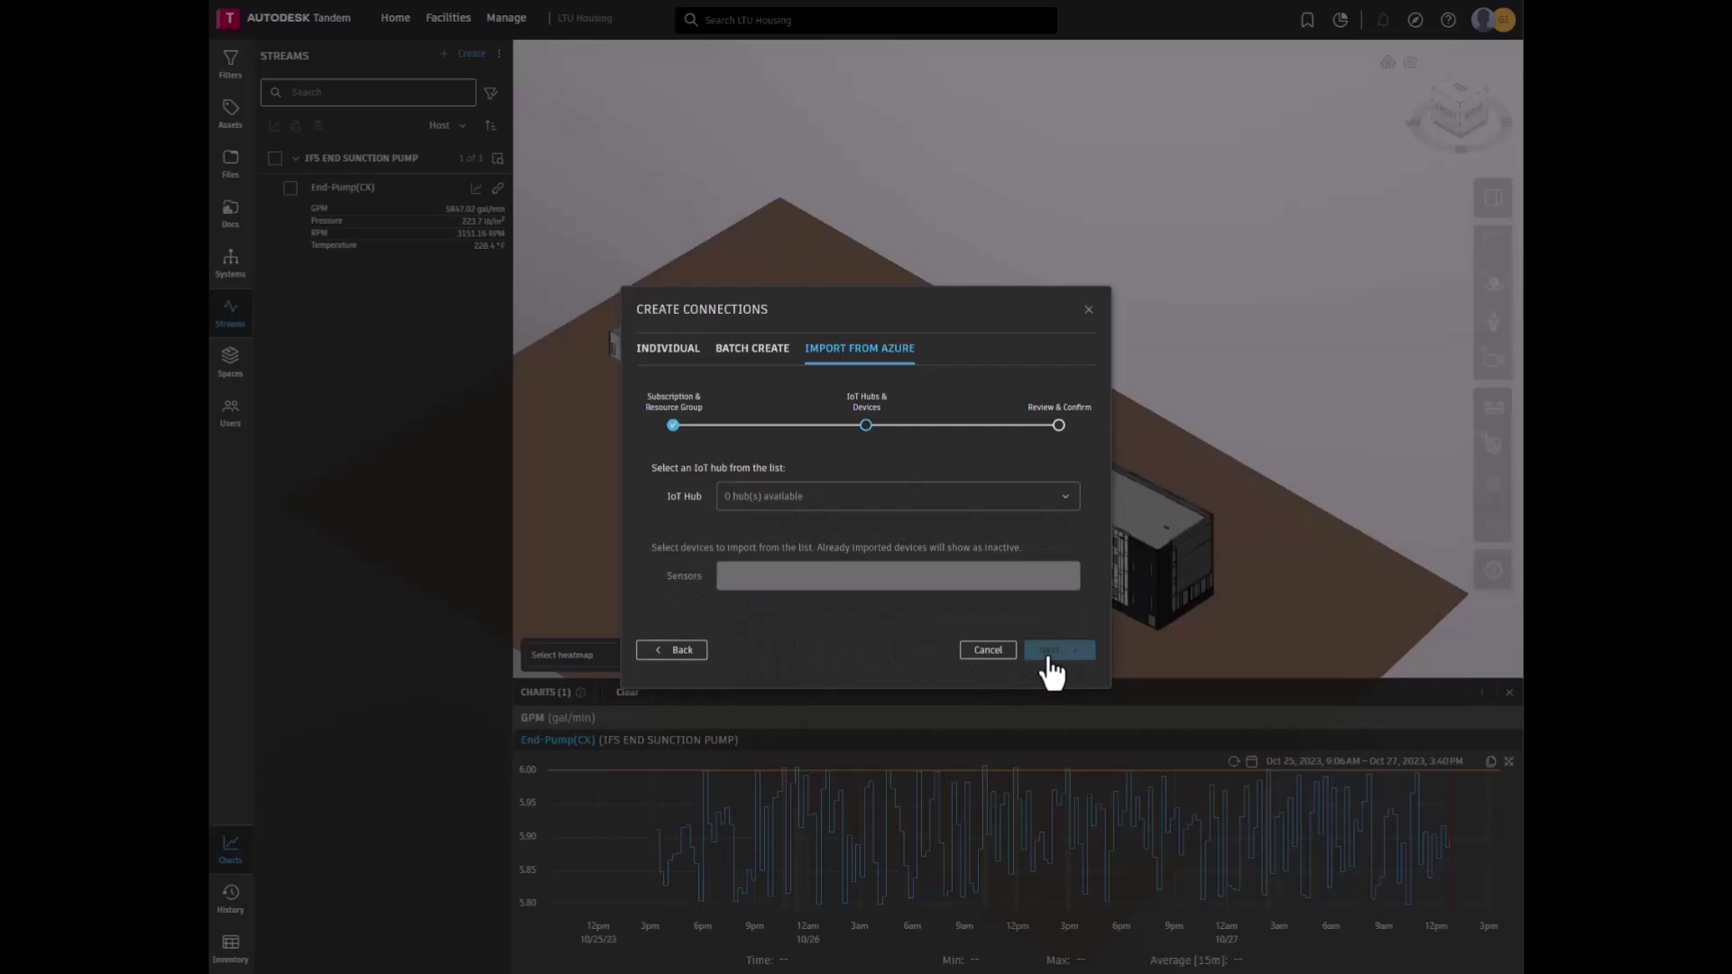
# - Choose the tandem-stg IoT hub and select the End-Pump-2(CX) sensor
pyautogui.click(825, 498)
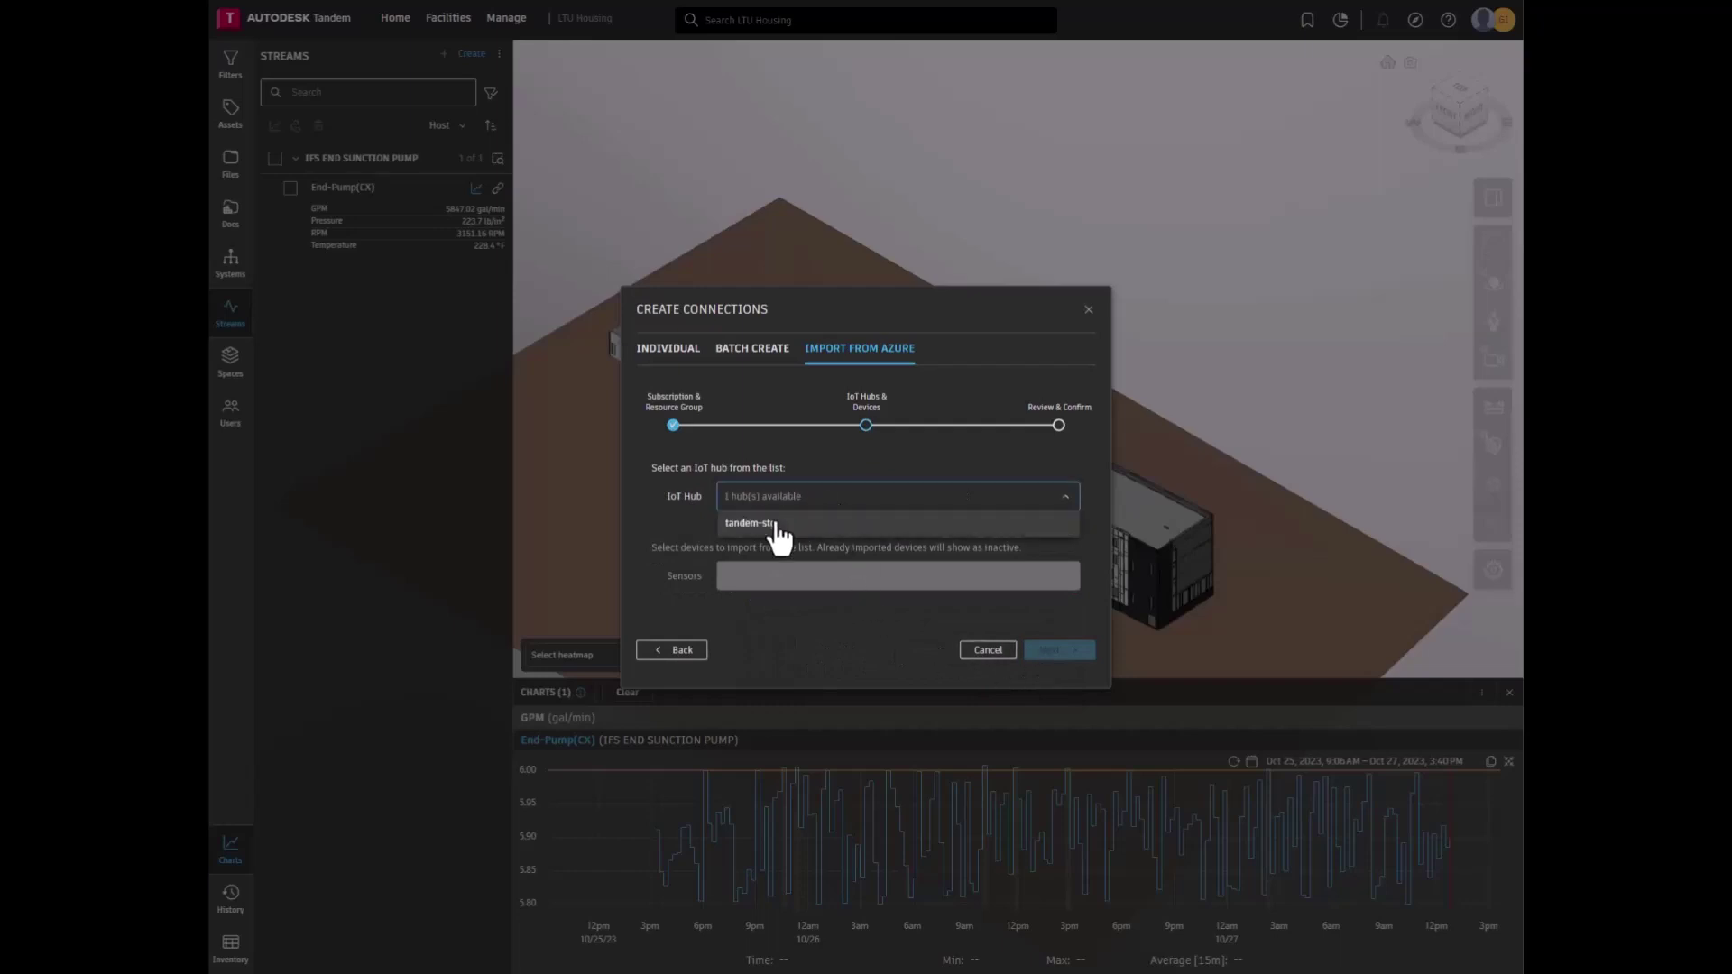
pyautogui.click(775, 524)
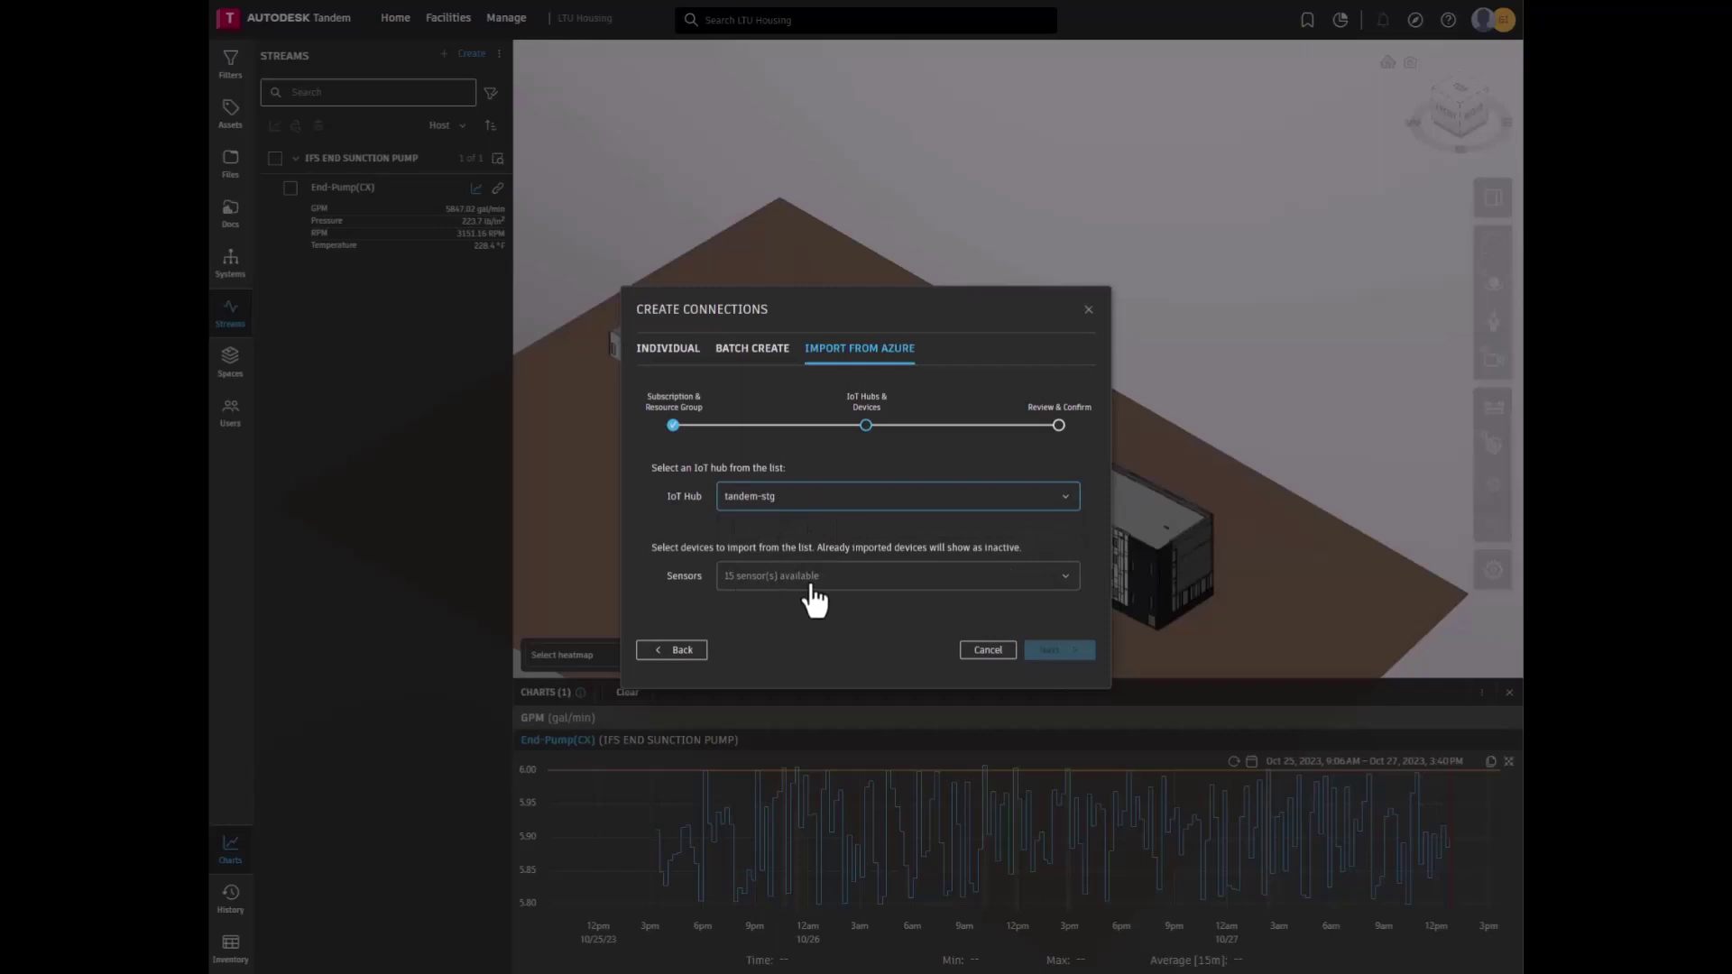
pyautogui.click(871, 584)
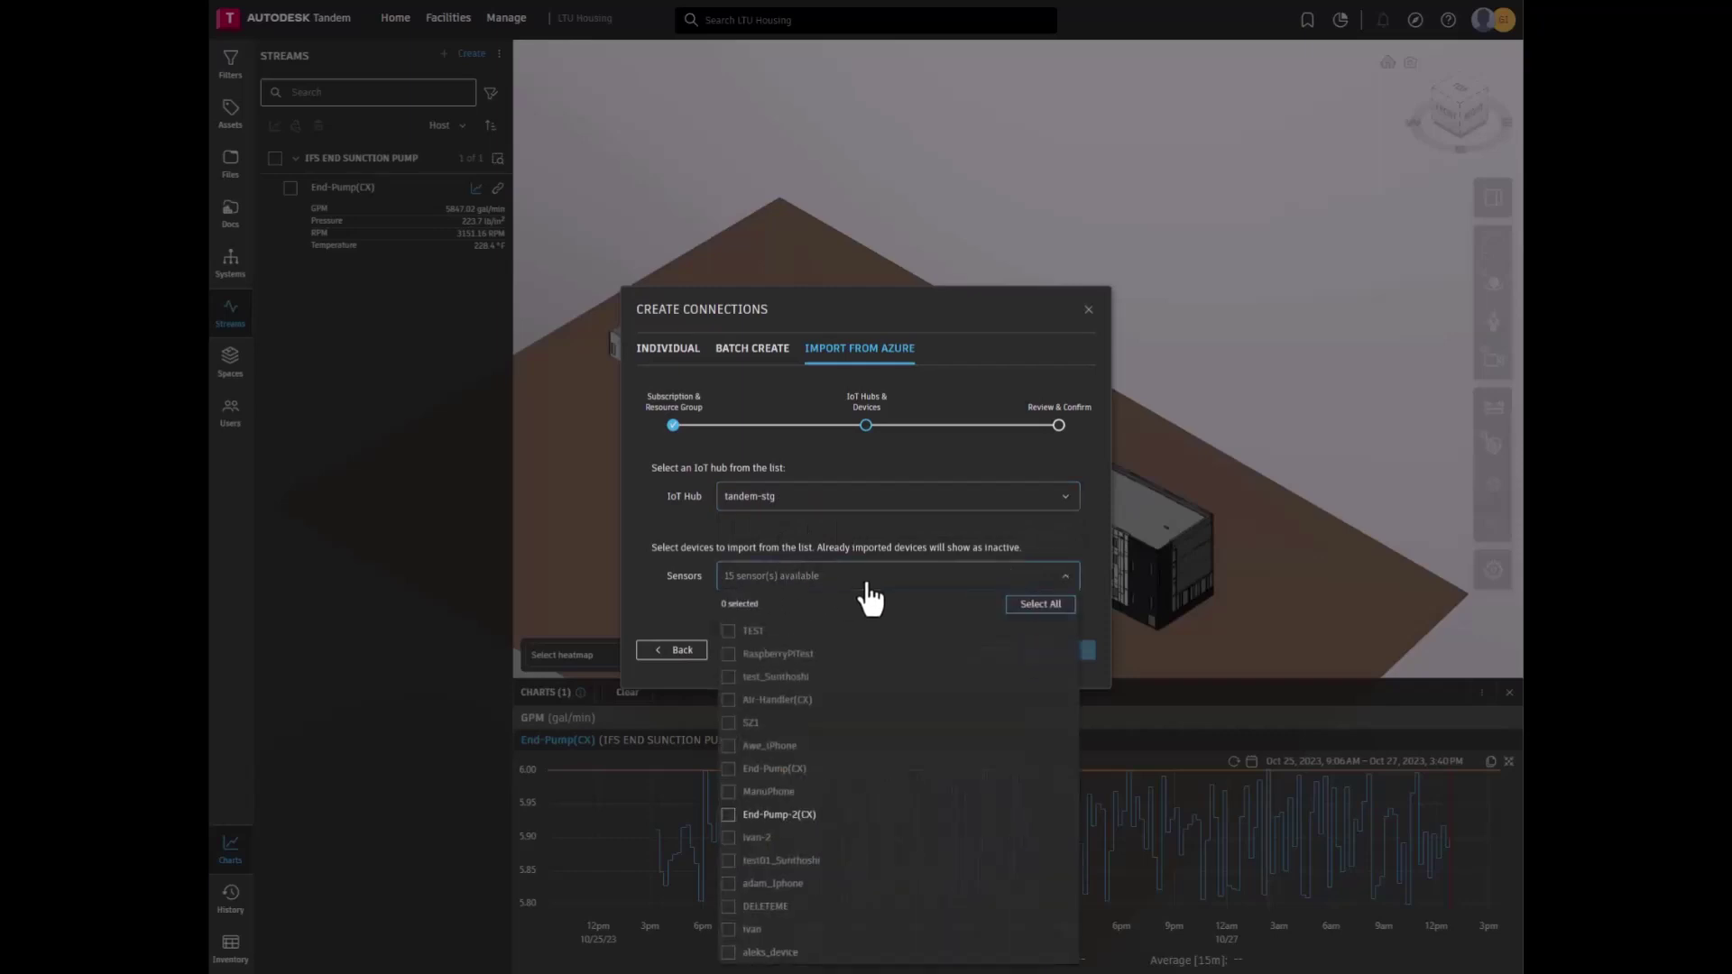
pyautogui.click(728, 815)
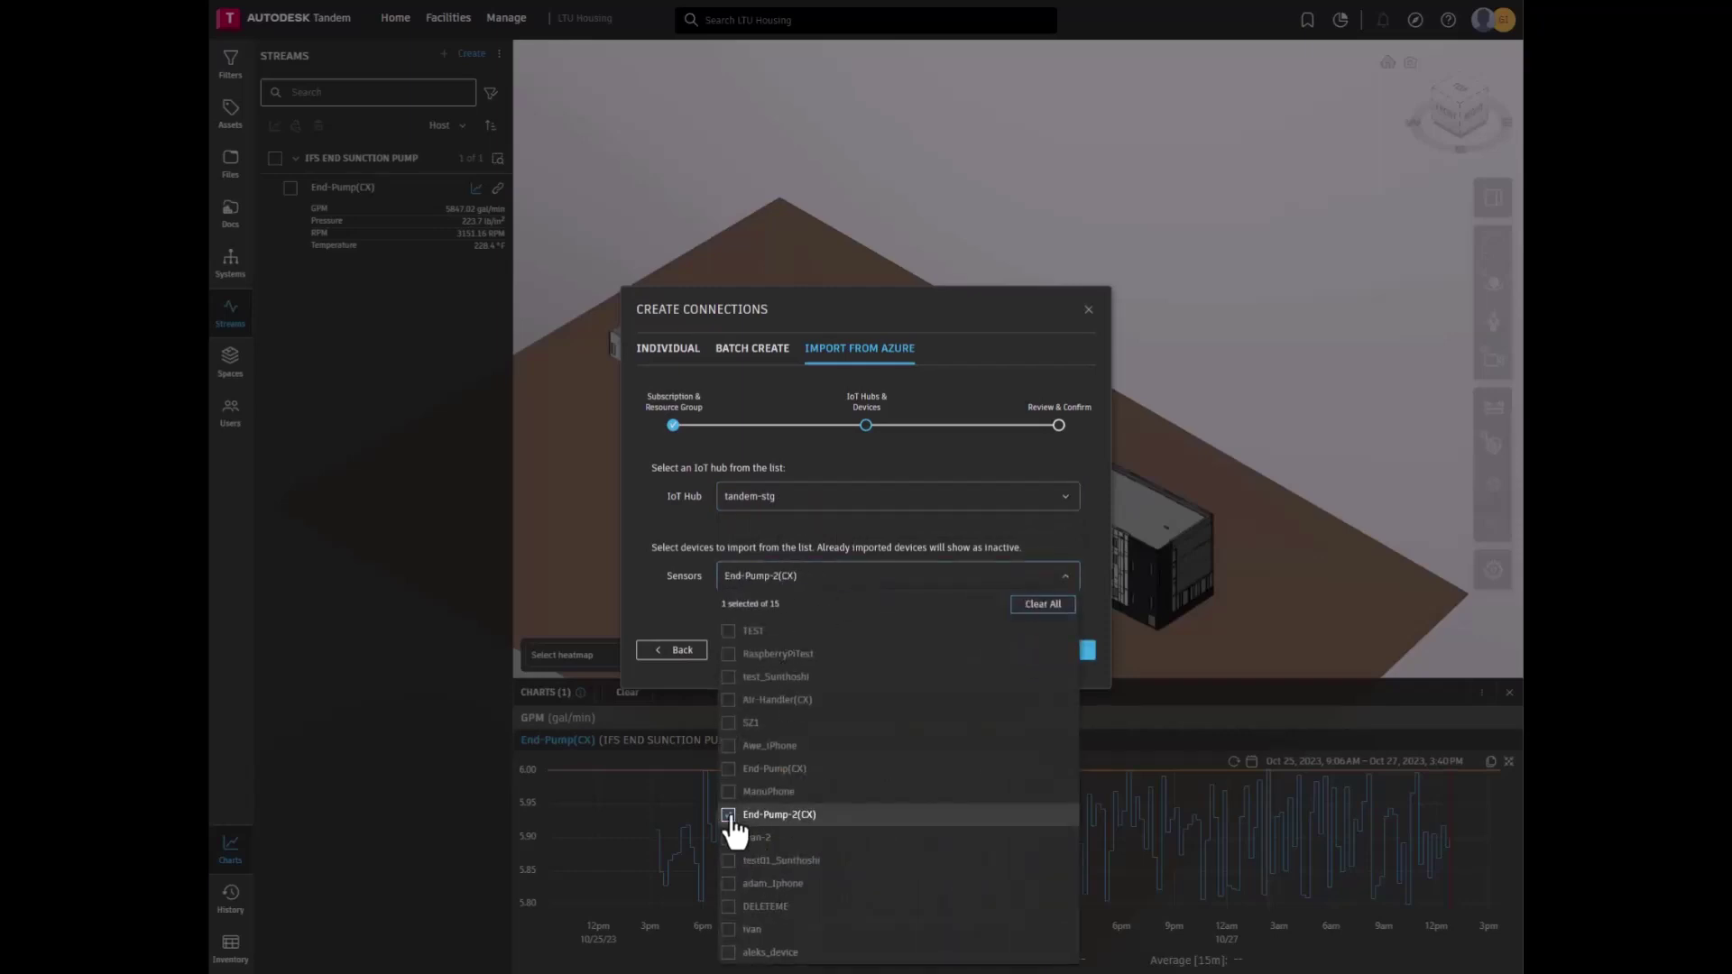
pyautogui.click(1042, 579)
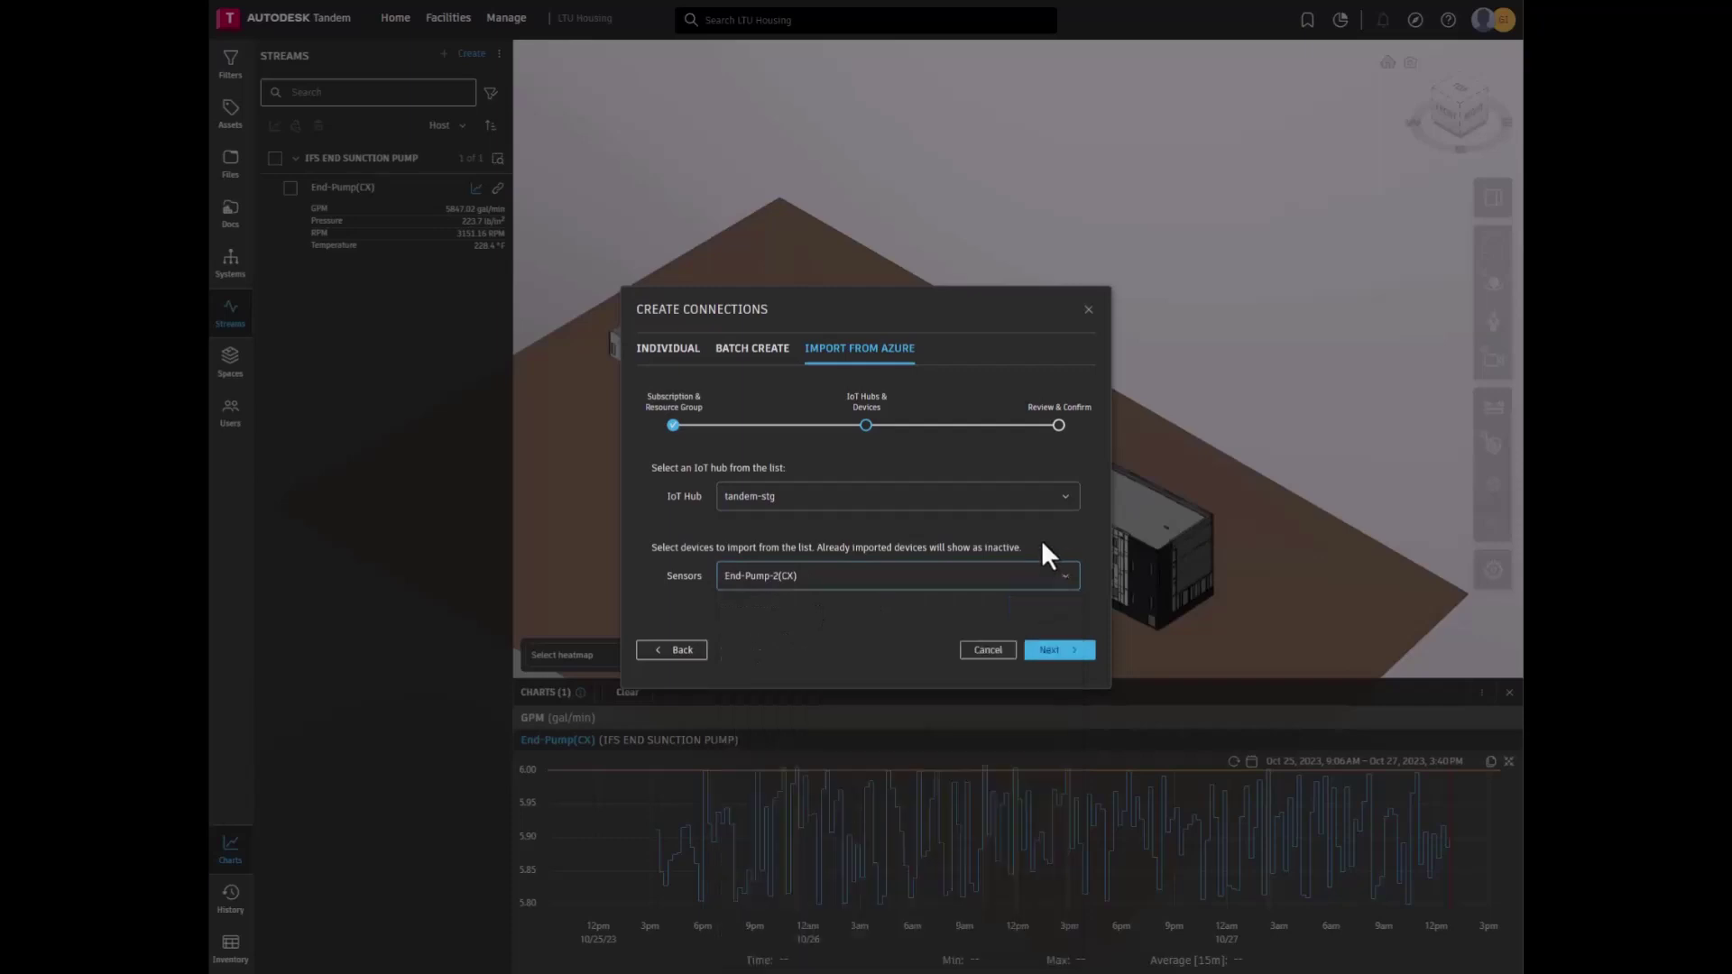
# - Advance to Review & Confirm, summarizing 1 sensor from tandem-stg in iot-tests
pyautogui.click(1048, 653)
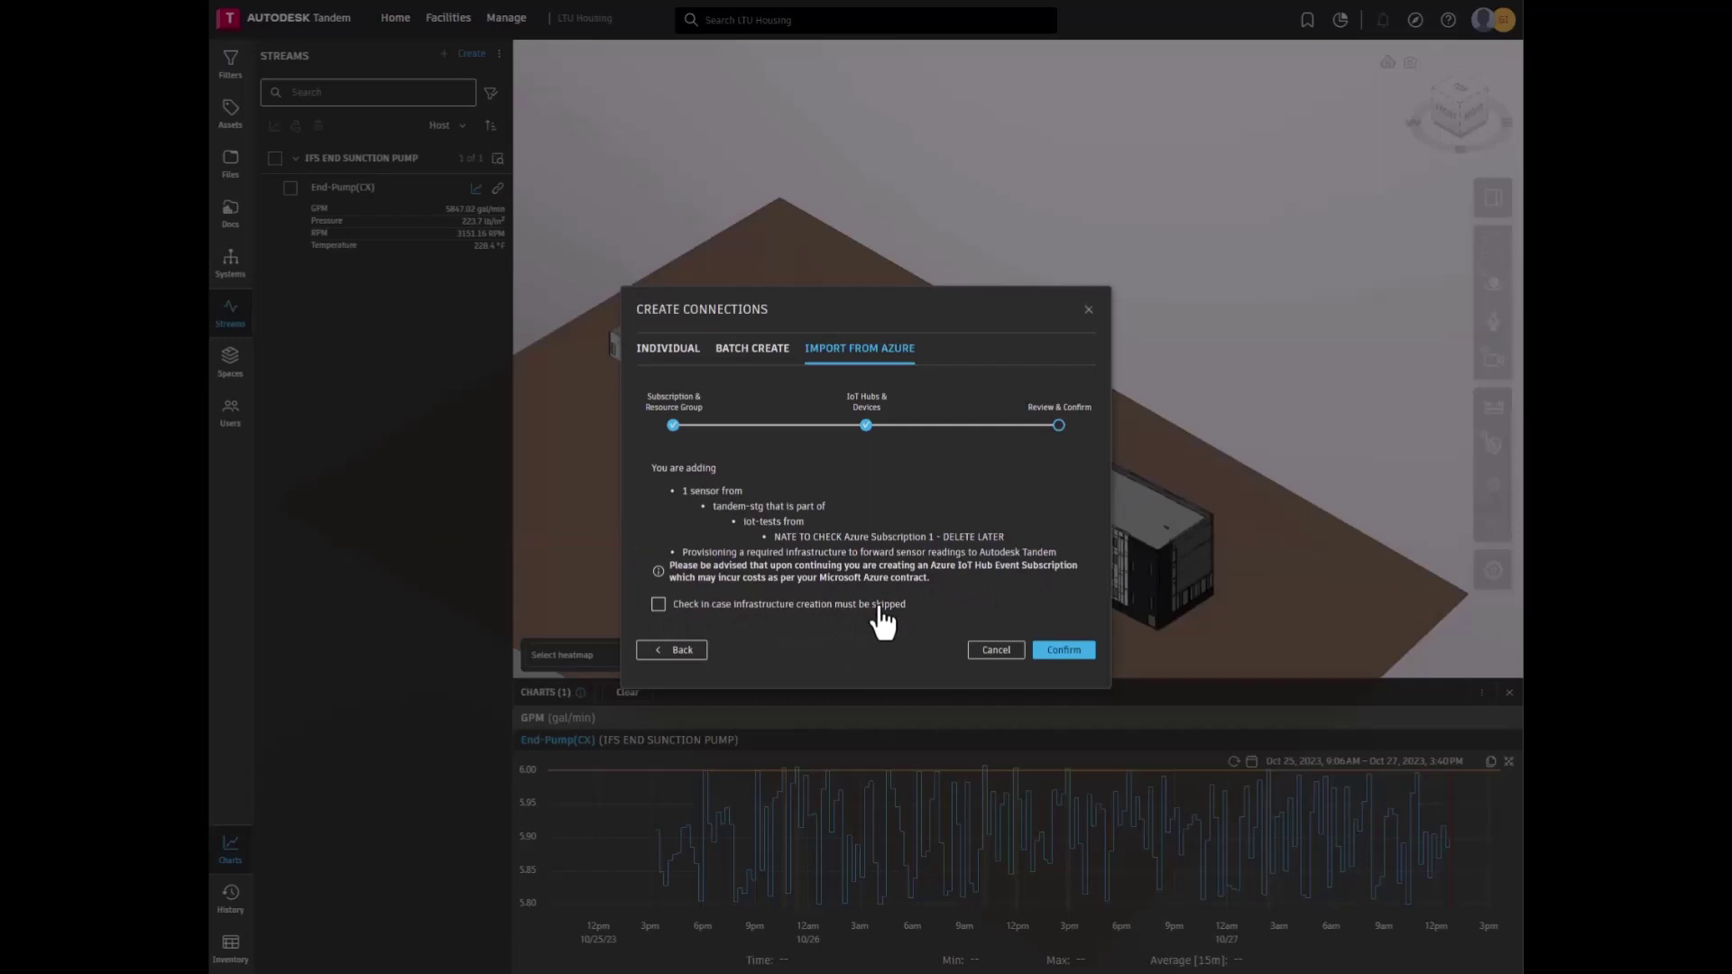
# - Confirm the End-Pump-2(CX) connection and classify it as Mechanical > Hydronic Equipment
pyautogui.click(1076, 651)
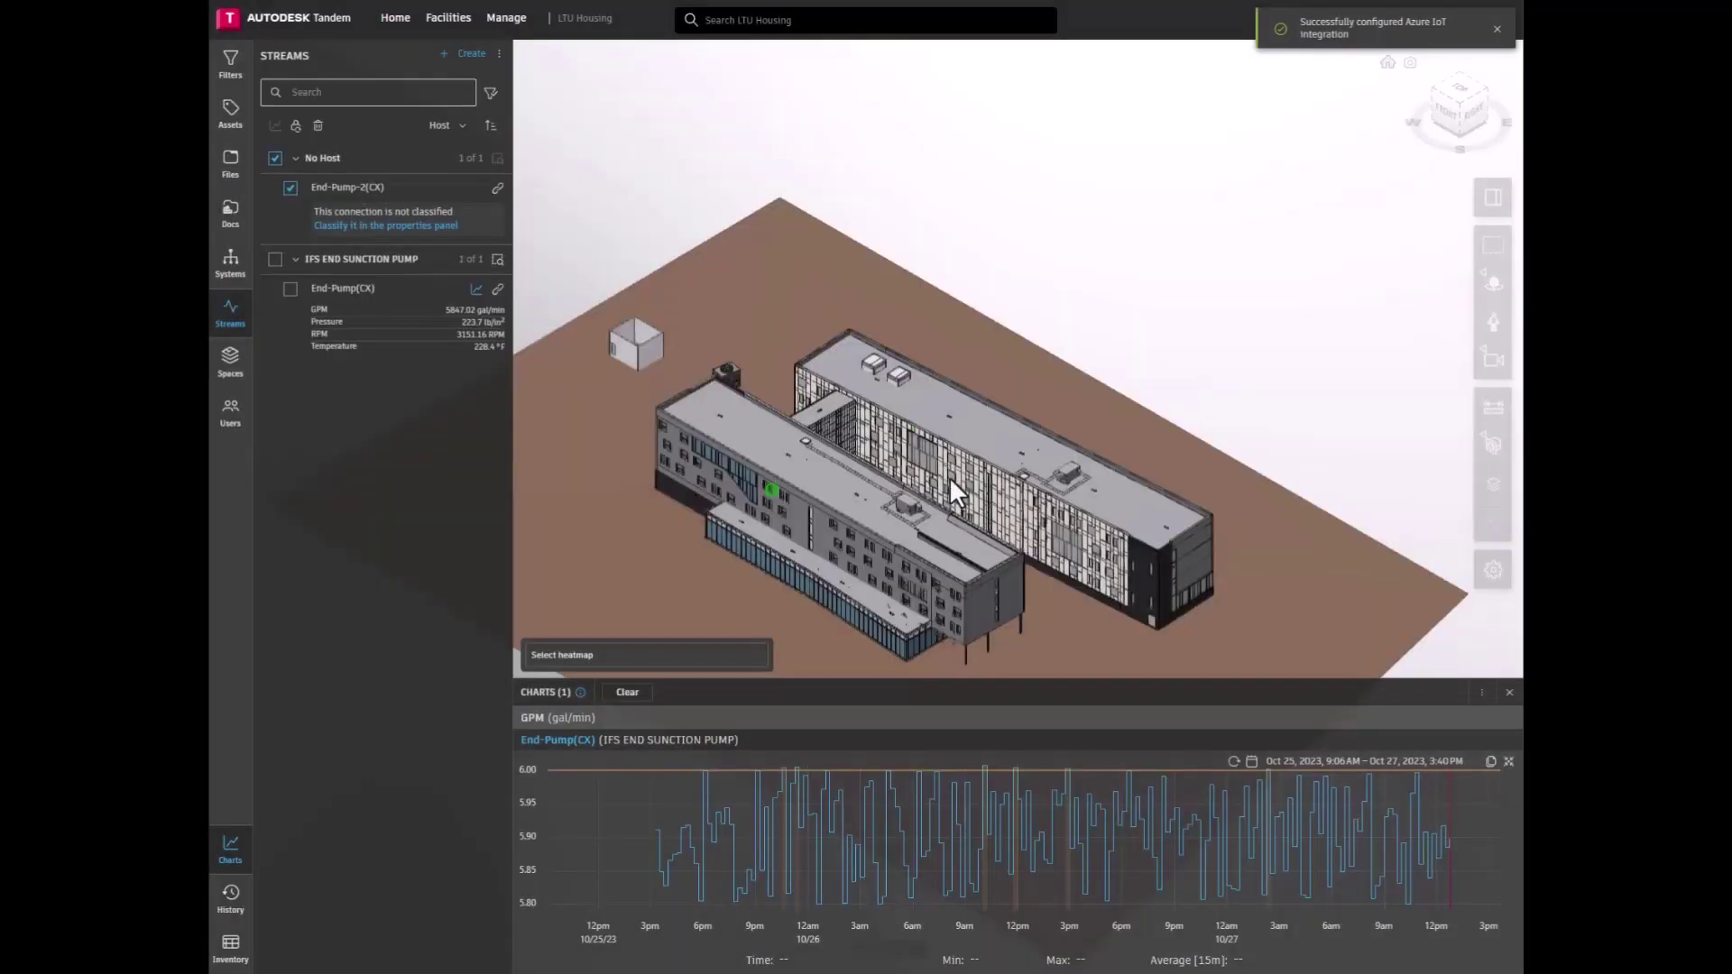
pyautogui.click(420, 232)
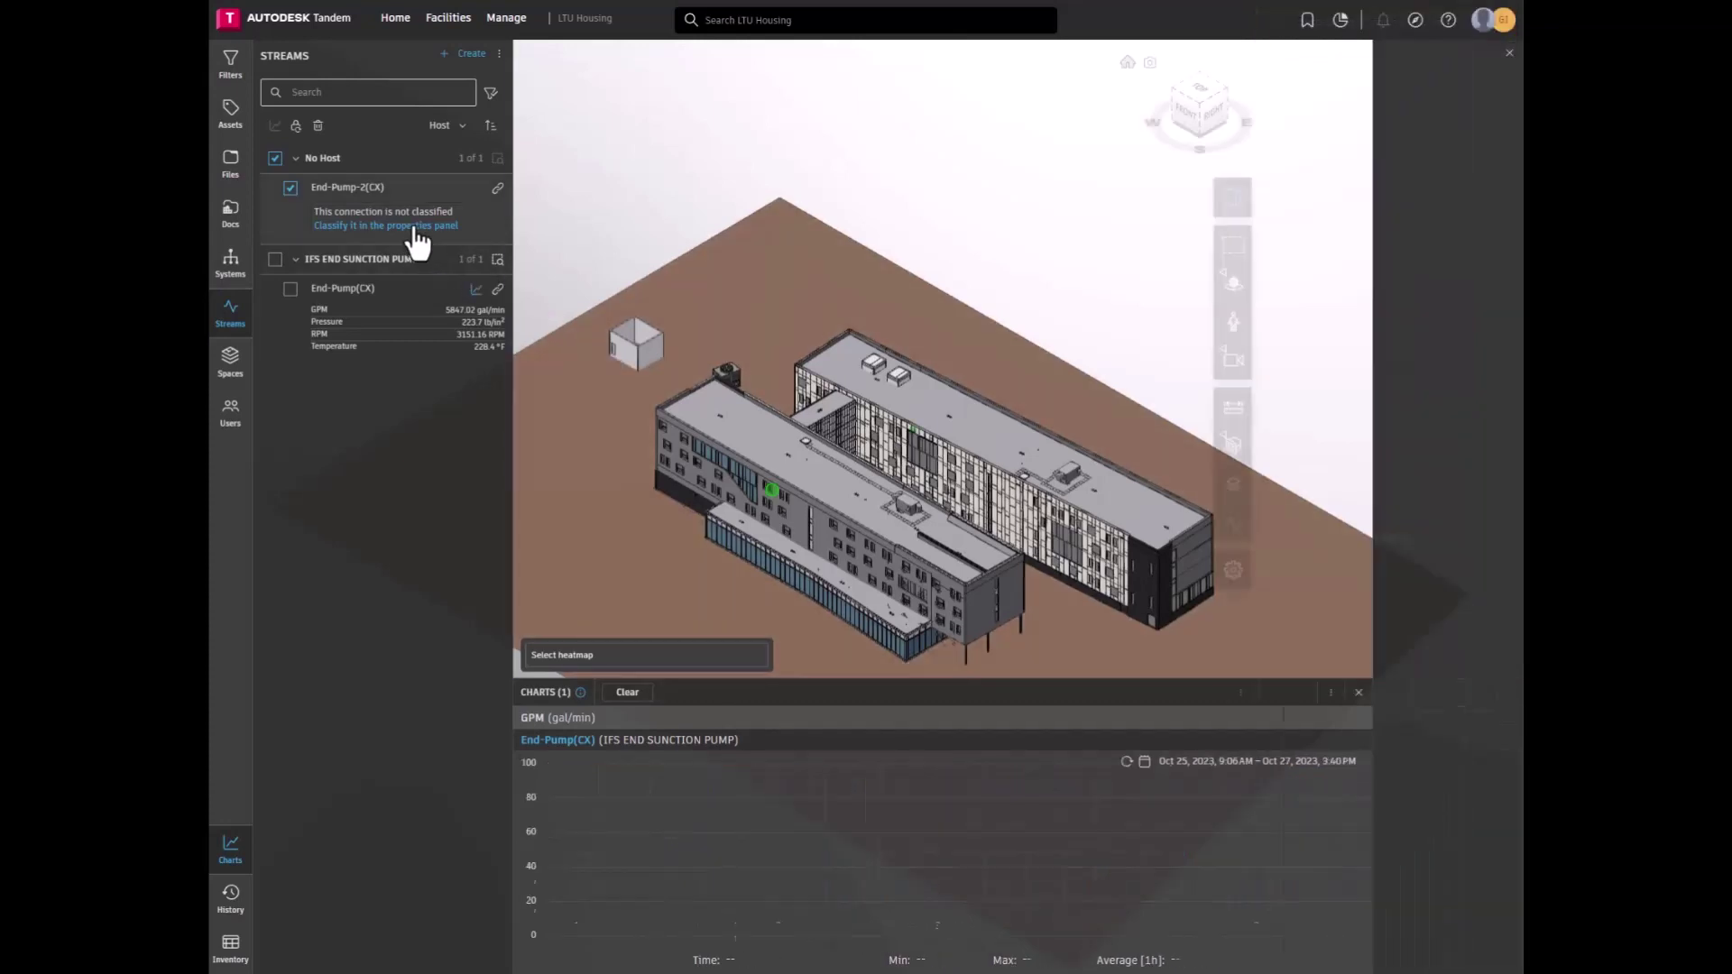
pyautogui.click(1493, 334)
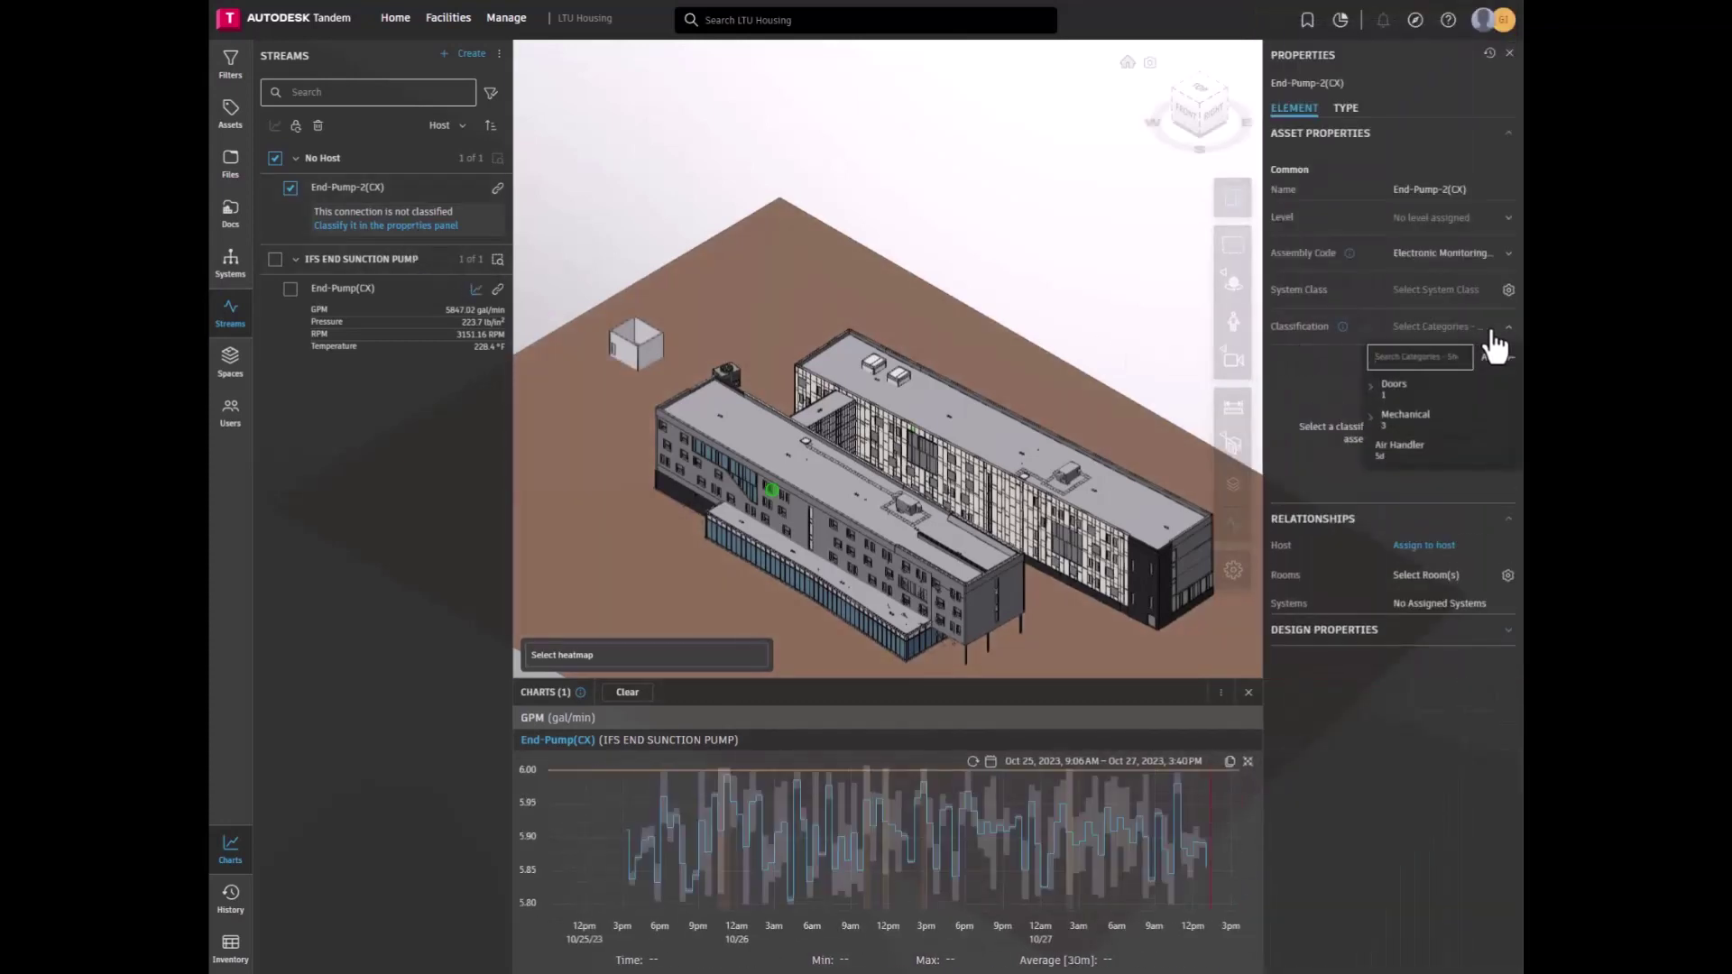
pyautogui.click(1378, 414)
pyautogui.click(1416, 539)
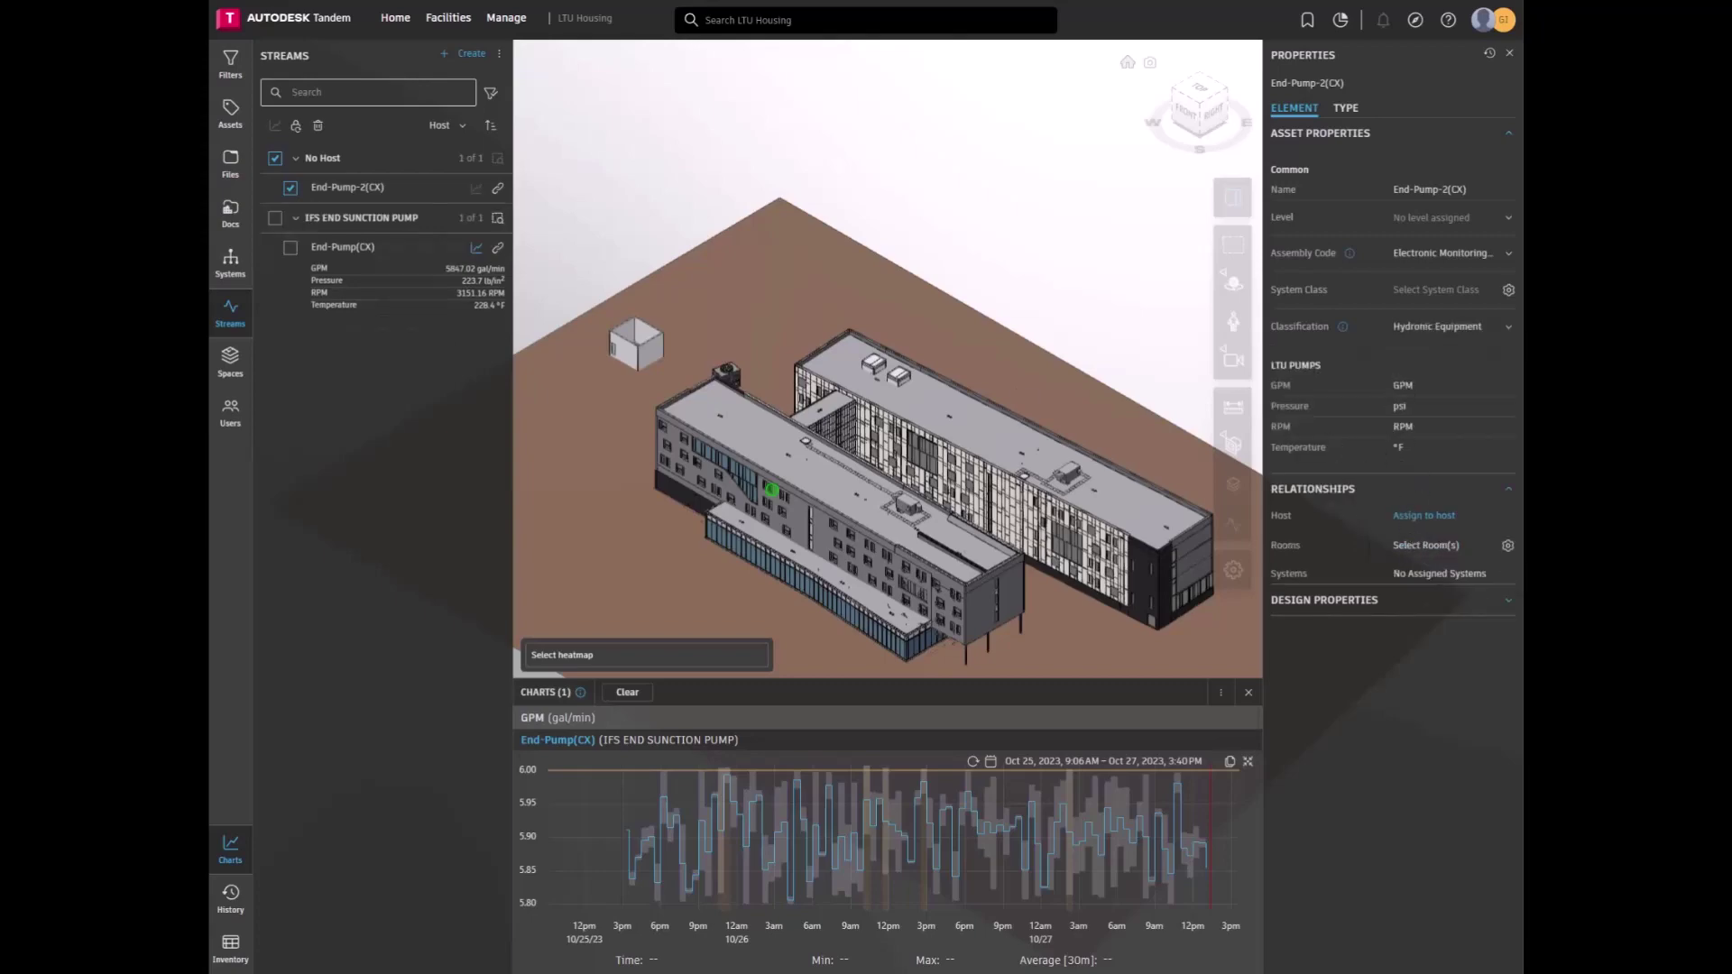
pyautogui.hotkey('alt', 'Tab')
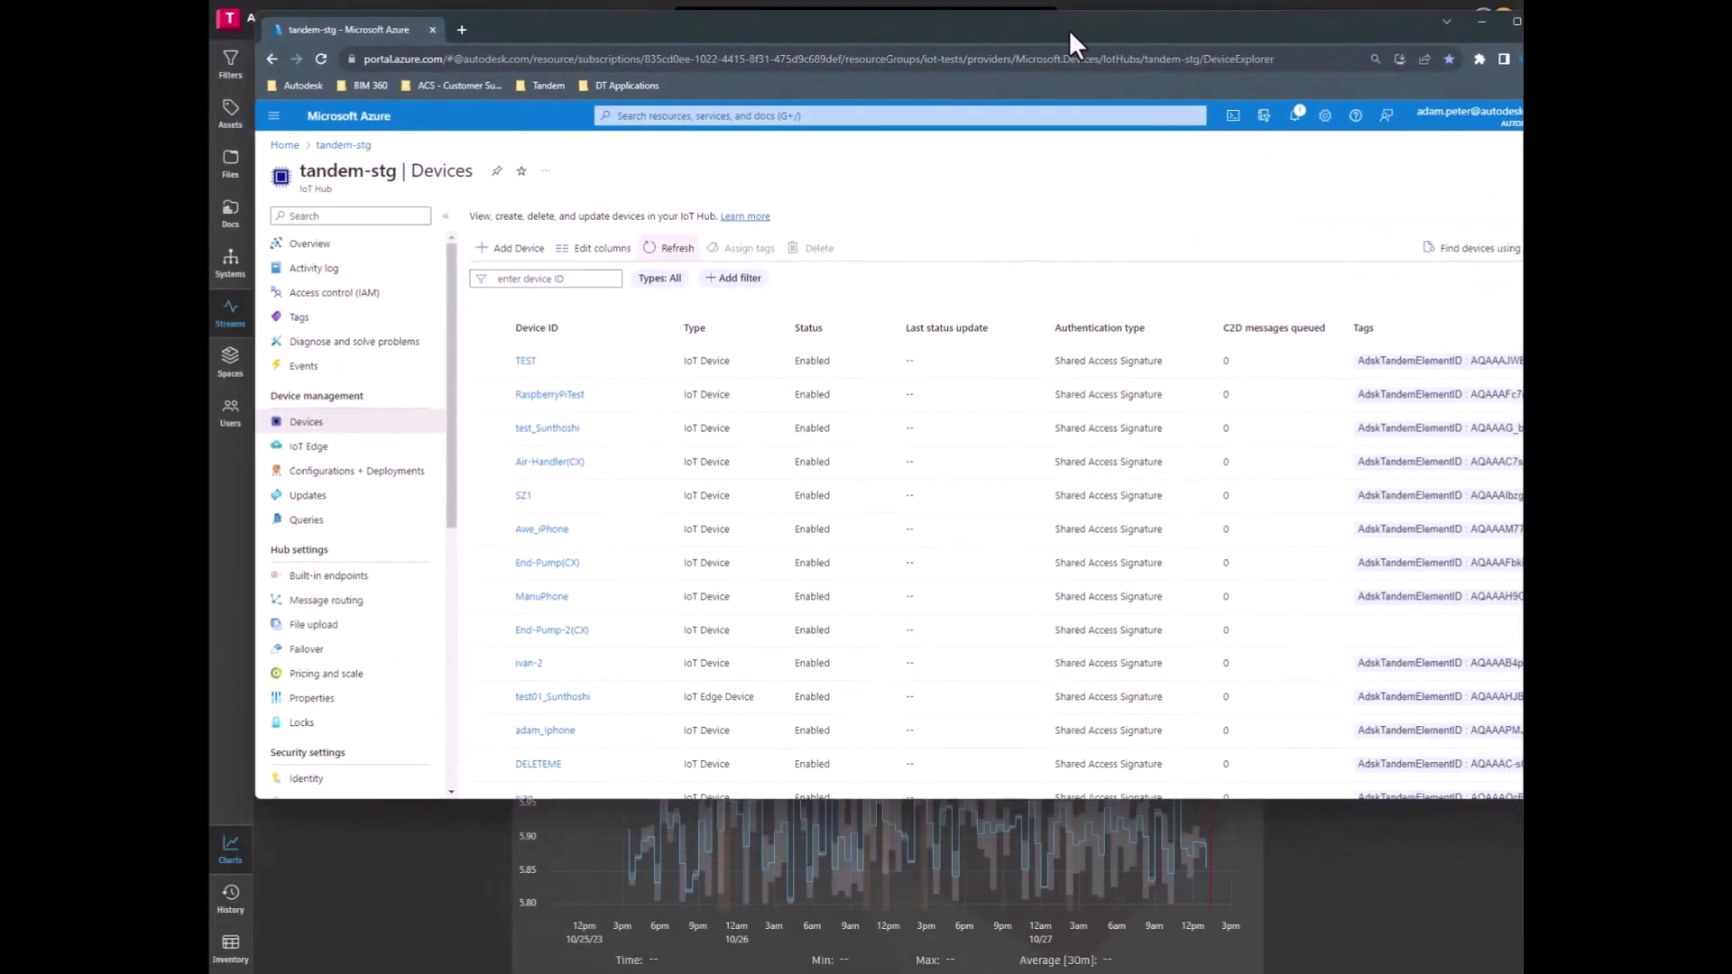
pyautogui.click(307, 56)
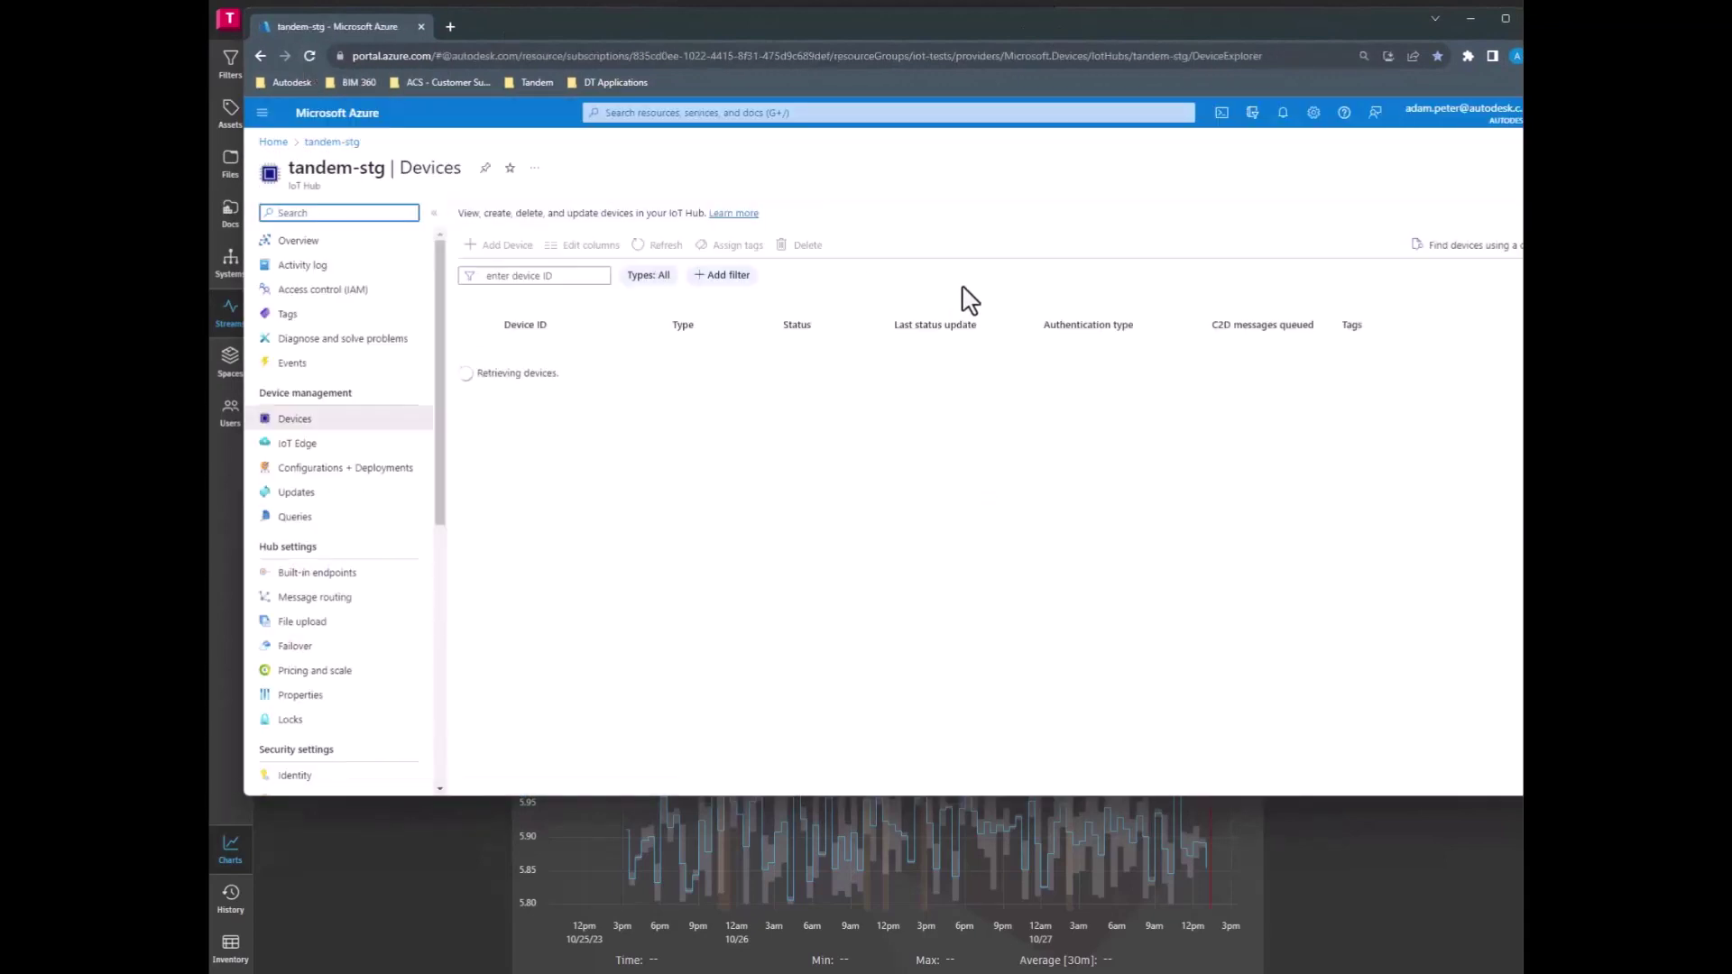
pyautogui.click(546, 627)
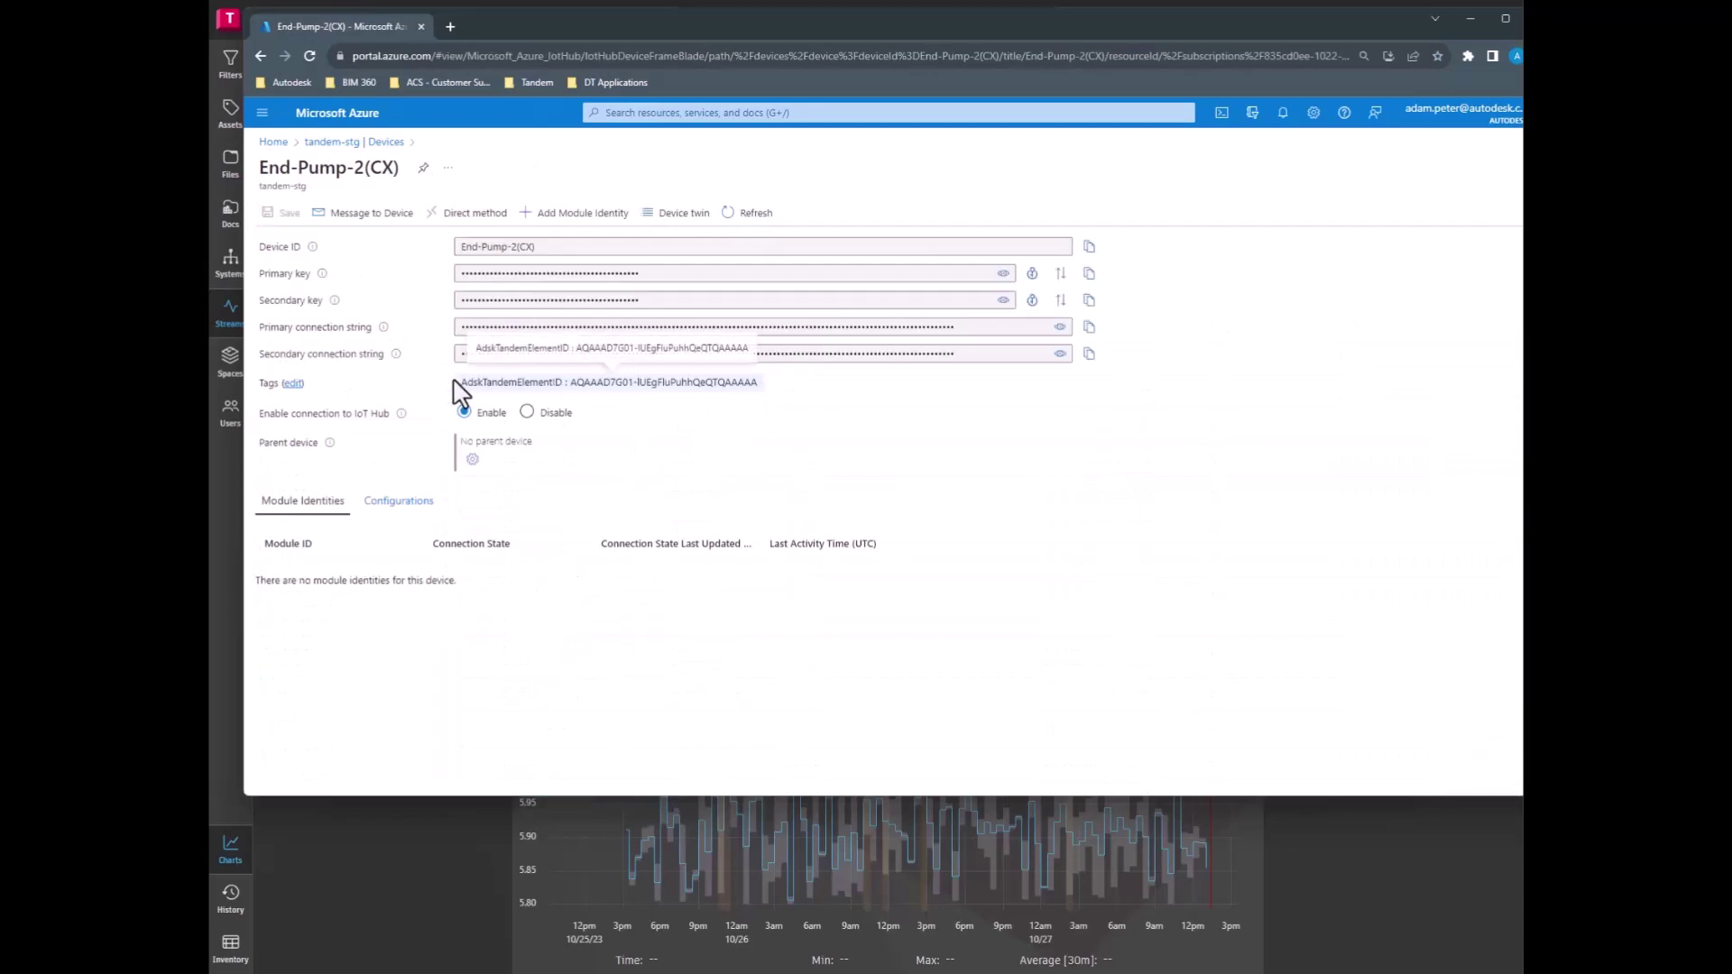
pyautogui.click(1470, 18)
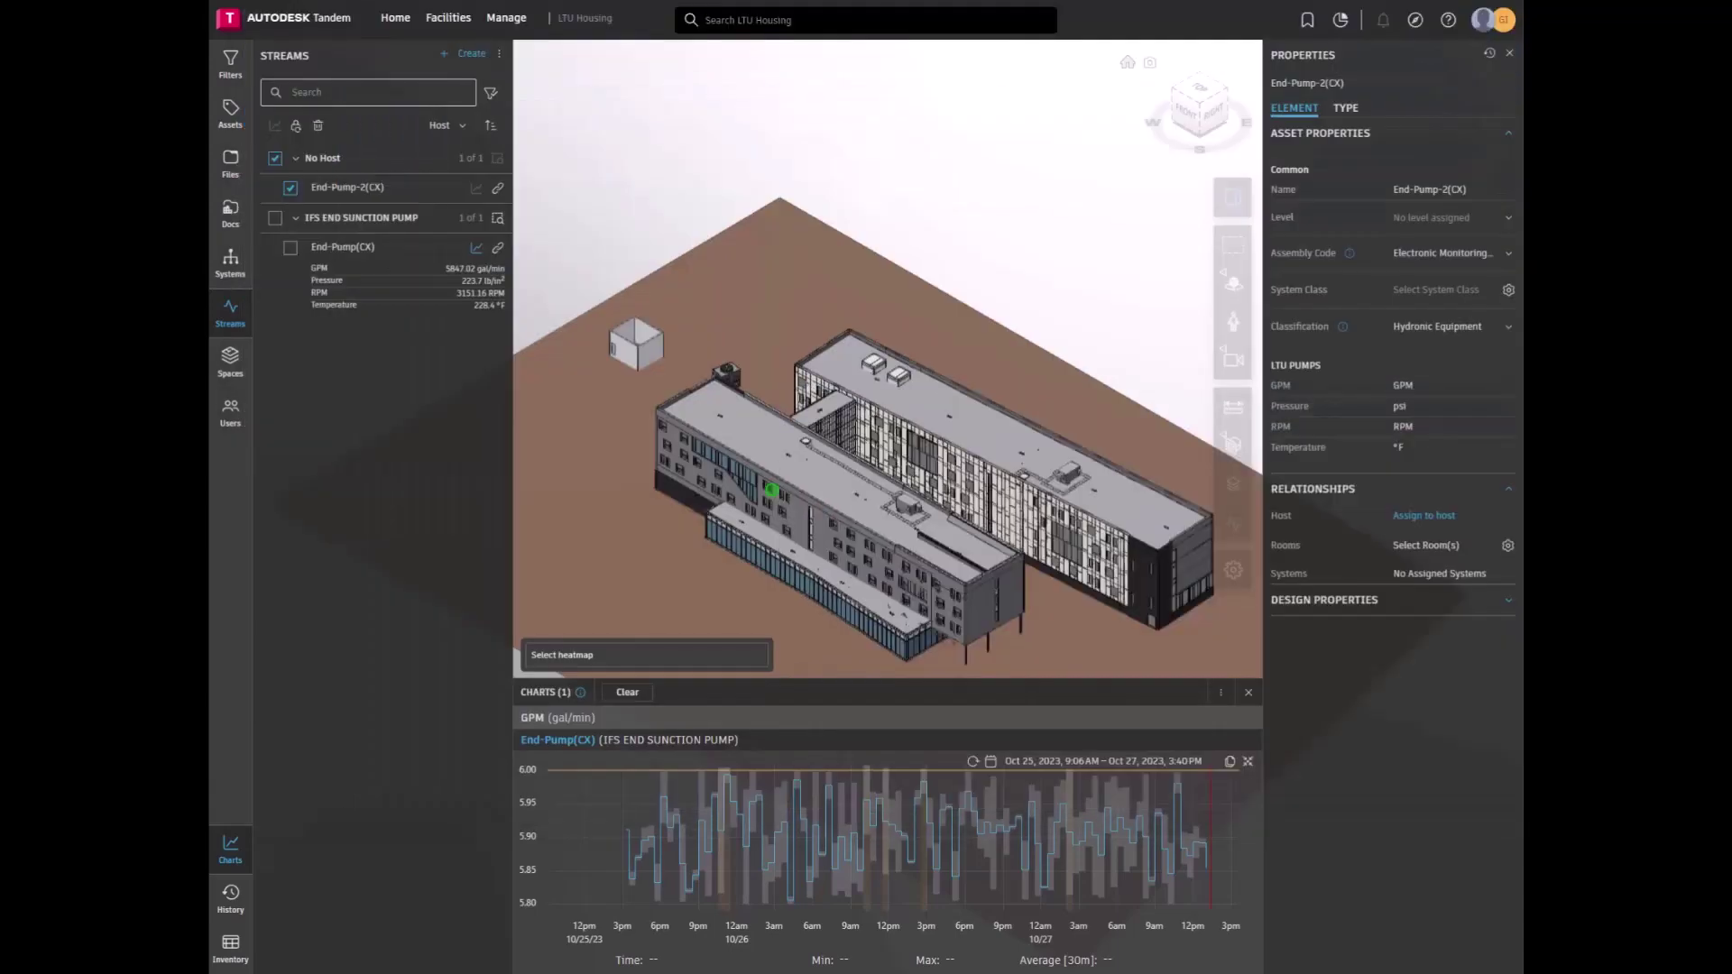